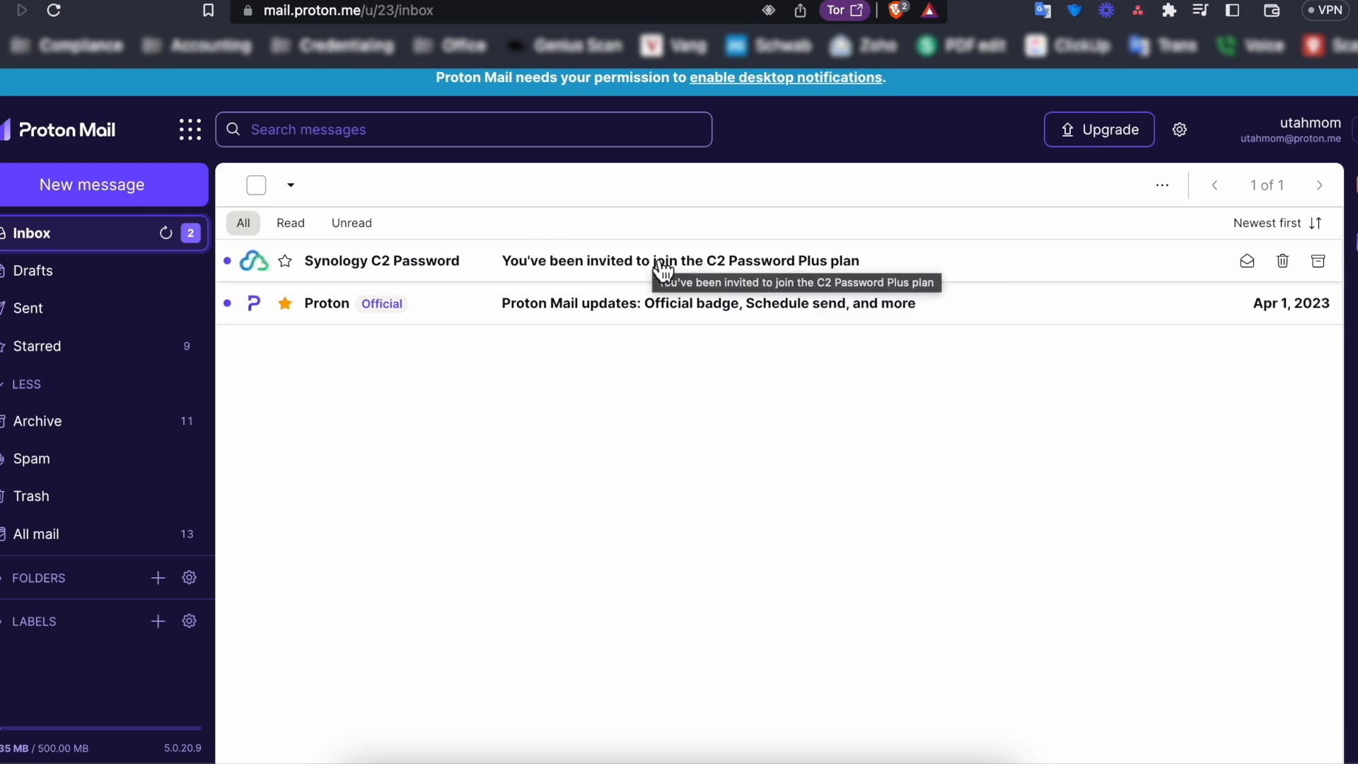
# - Open the C2 Password Plus plan invitation email and read its message
pyautogui.click(579, 272)
pyautogui.scroll(-2, 633, 562)
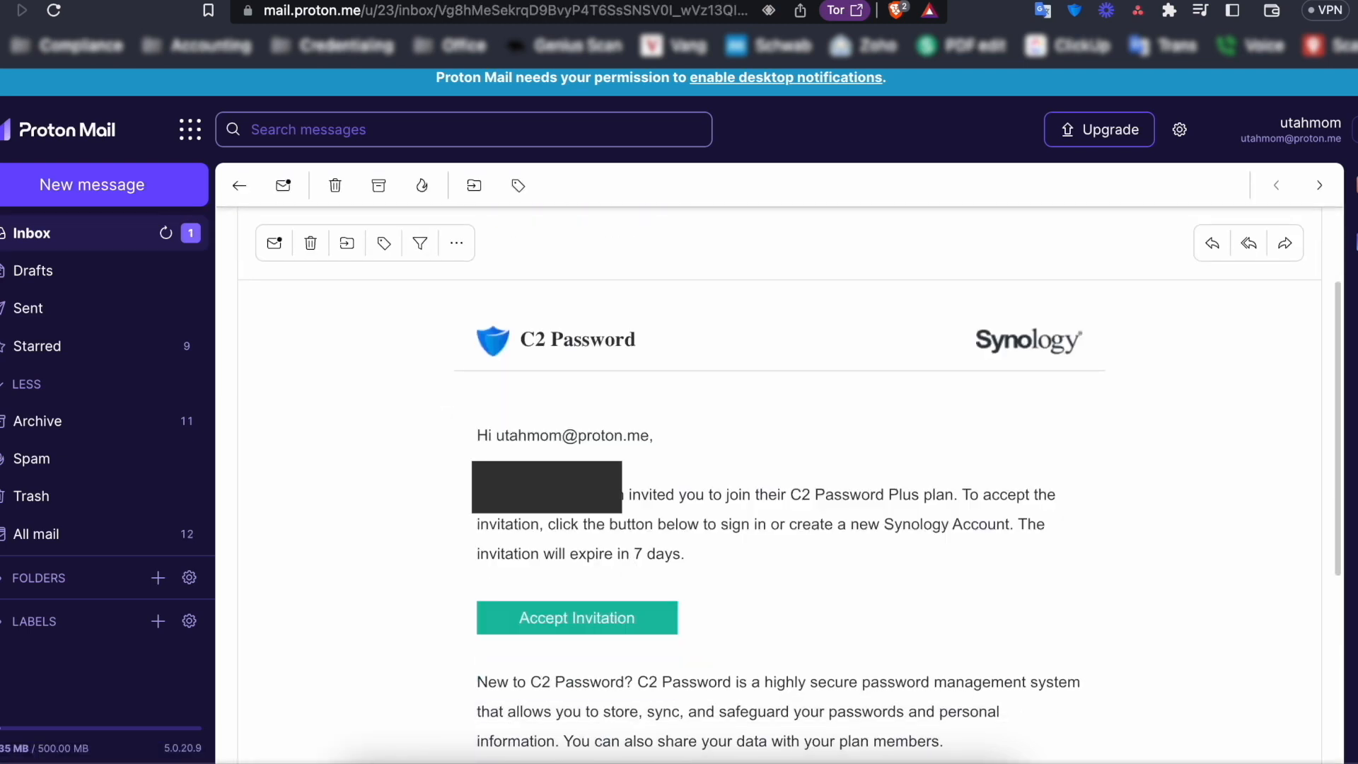
pyautogui.moveTo(527, 493); pyautogui.dragTo(901, 535)
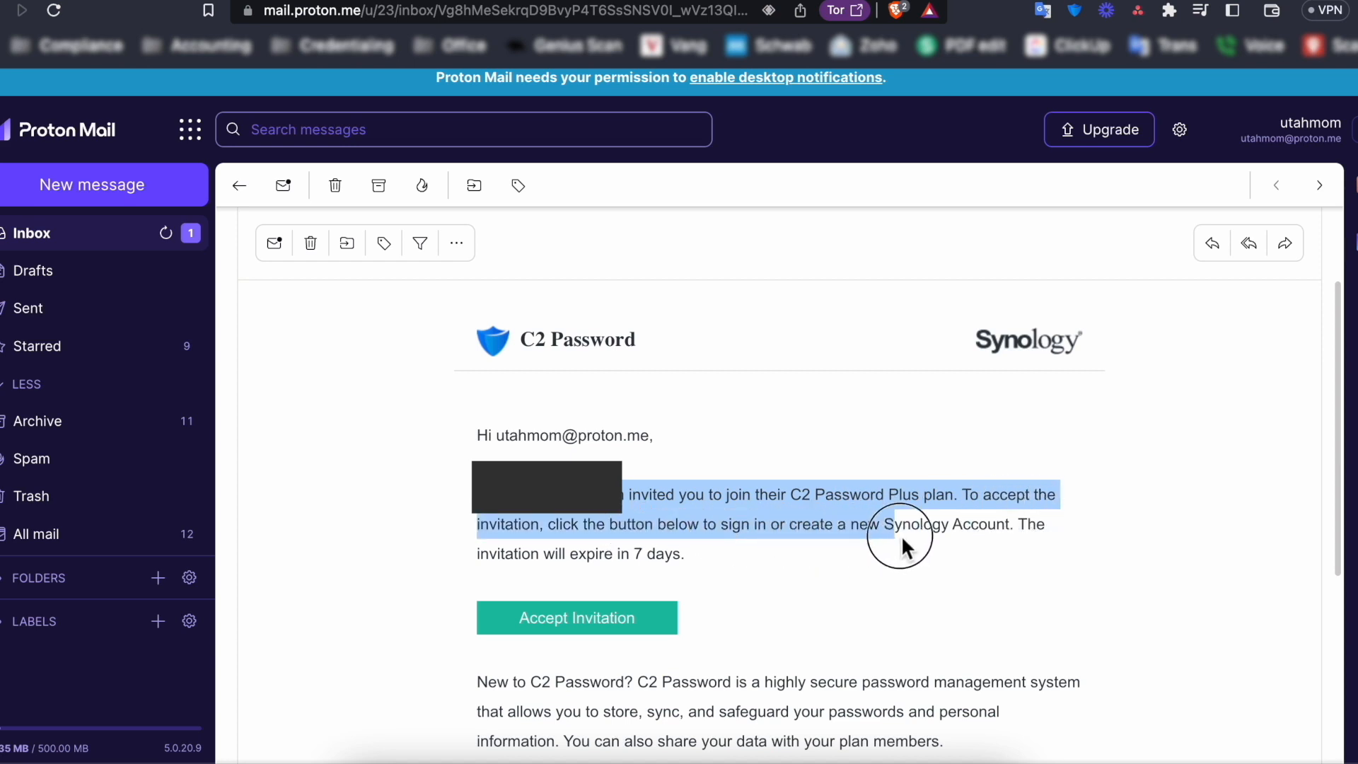
pyautogui.click(754, 553)
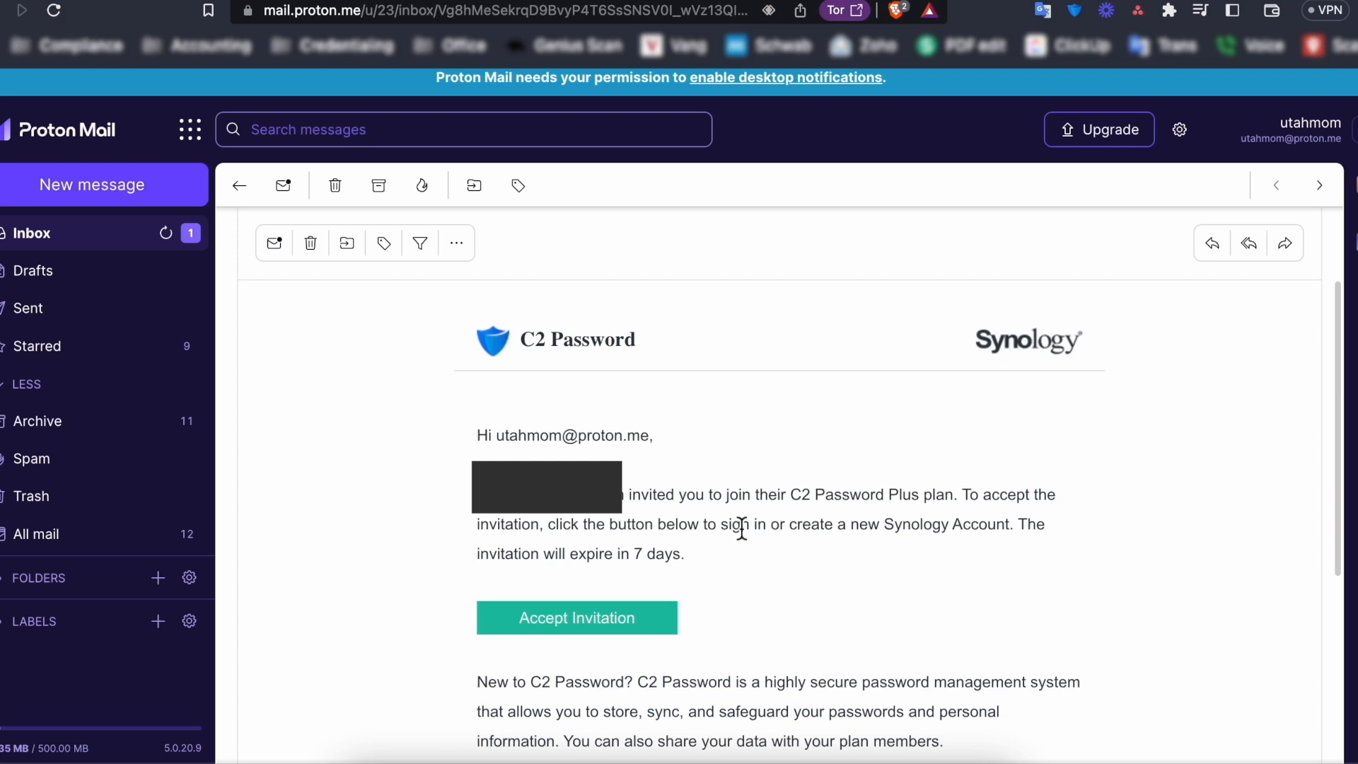
# - Accept the invitation and start creating a new Synology Account with your e-mail address
pyautogui.click(579, 625)
pyautogui.press('Return')
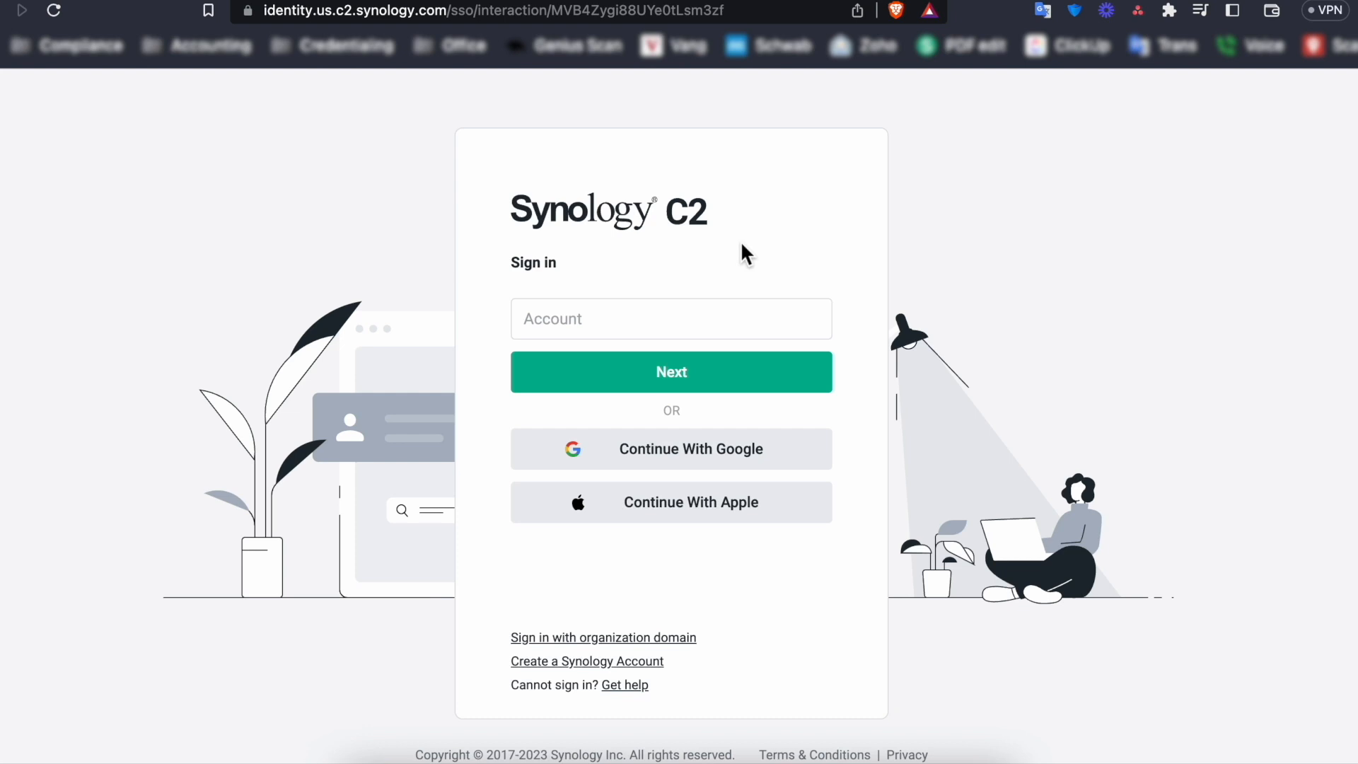
pyautogui.click(597, 665)
pyautogui.click(539, 316)
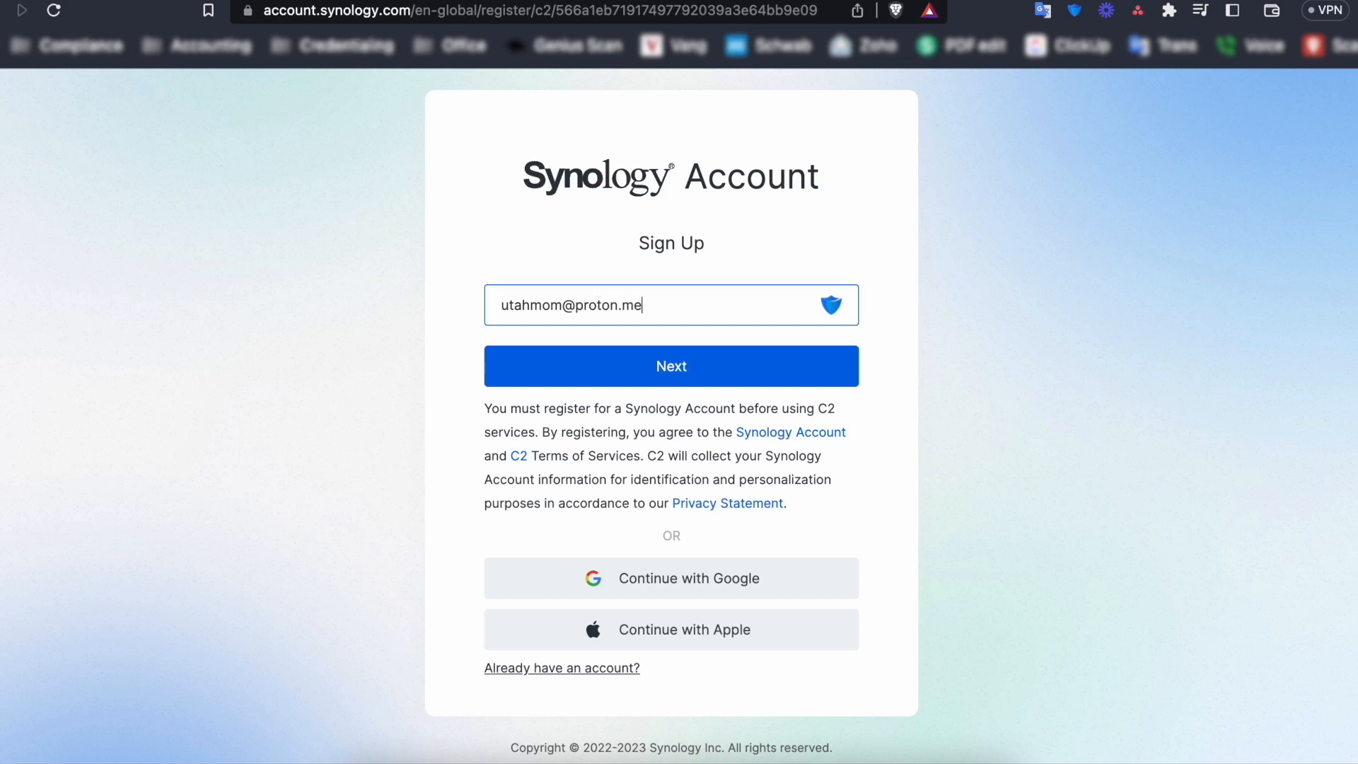
pyautogui.click(615, 377)
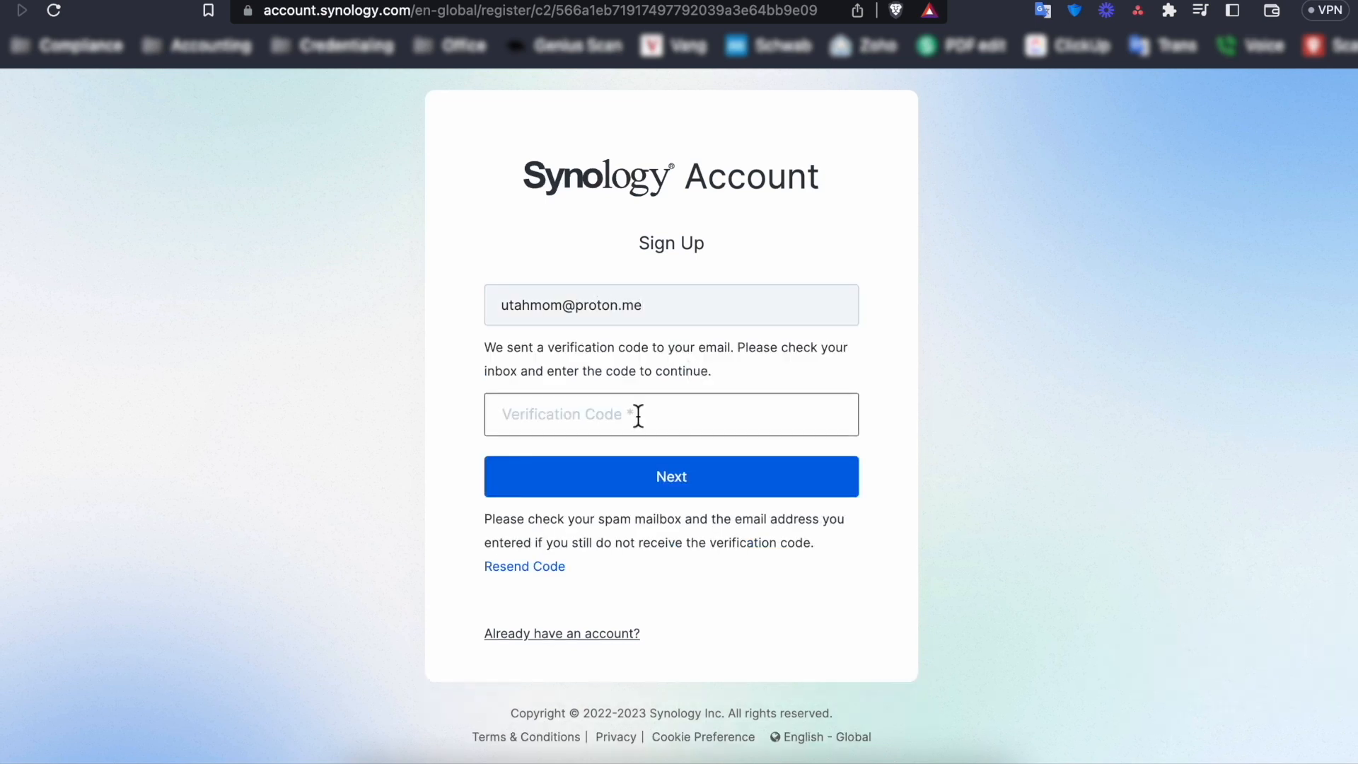
# - Retrieve the verification code from the Synology Account sign-up email and enter it to continue registration
pyautogui.press('super+shift+a')
pyautogui.press('Return')
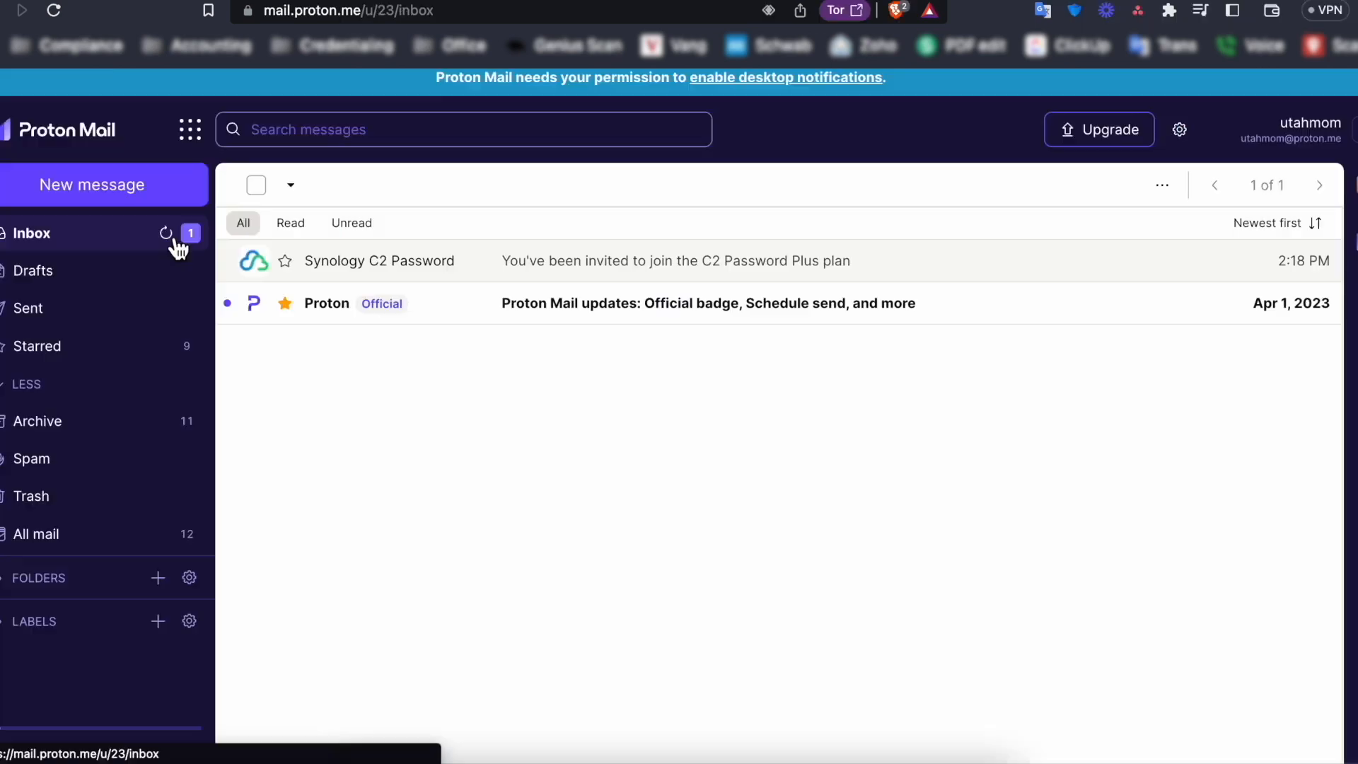
pyautogui.click(165, 233)
pyautogui.click(567, 263)
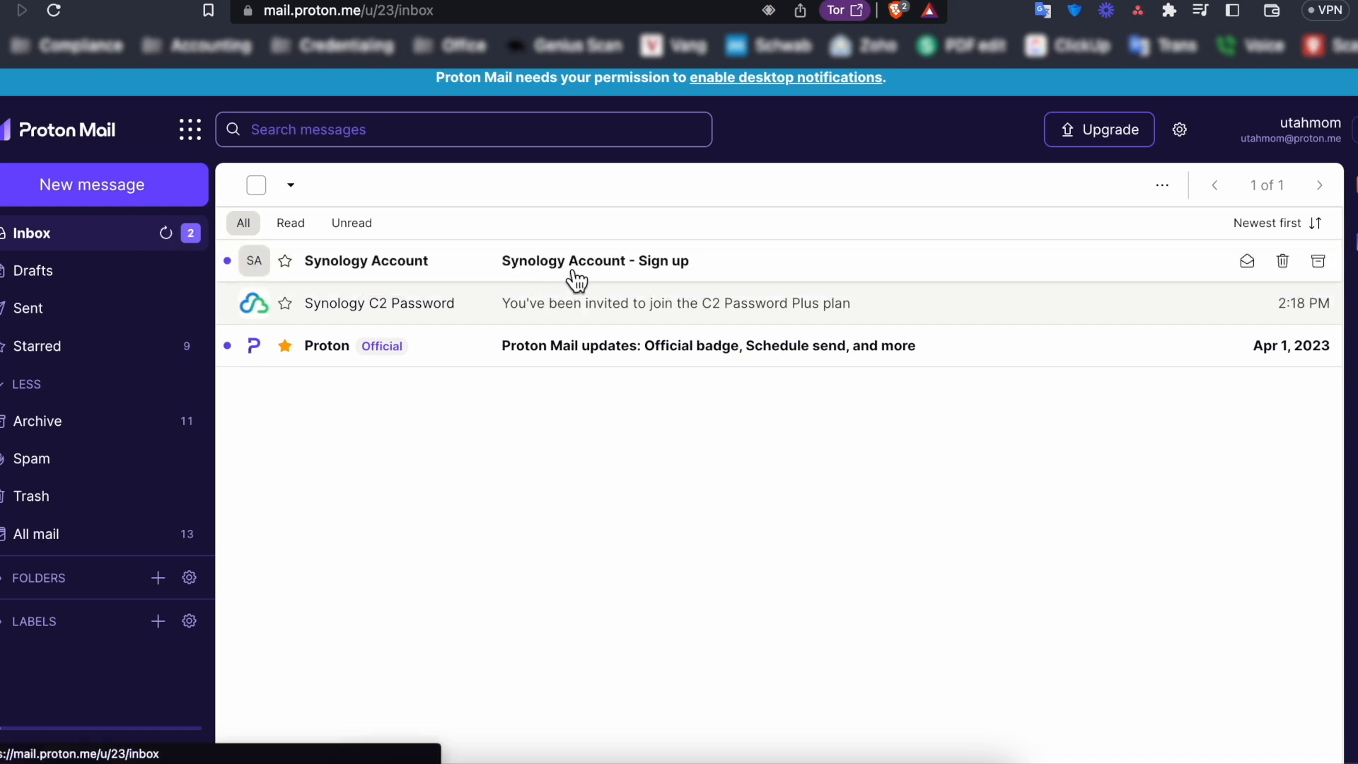
pyautogui.scroll(-4, 708, 476)
pyautogui.moveTo(716, 397); pyautogui.dragTo(768, 393)
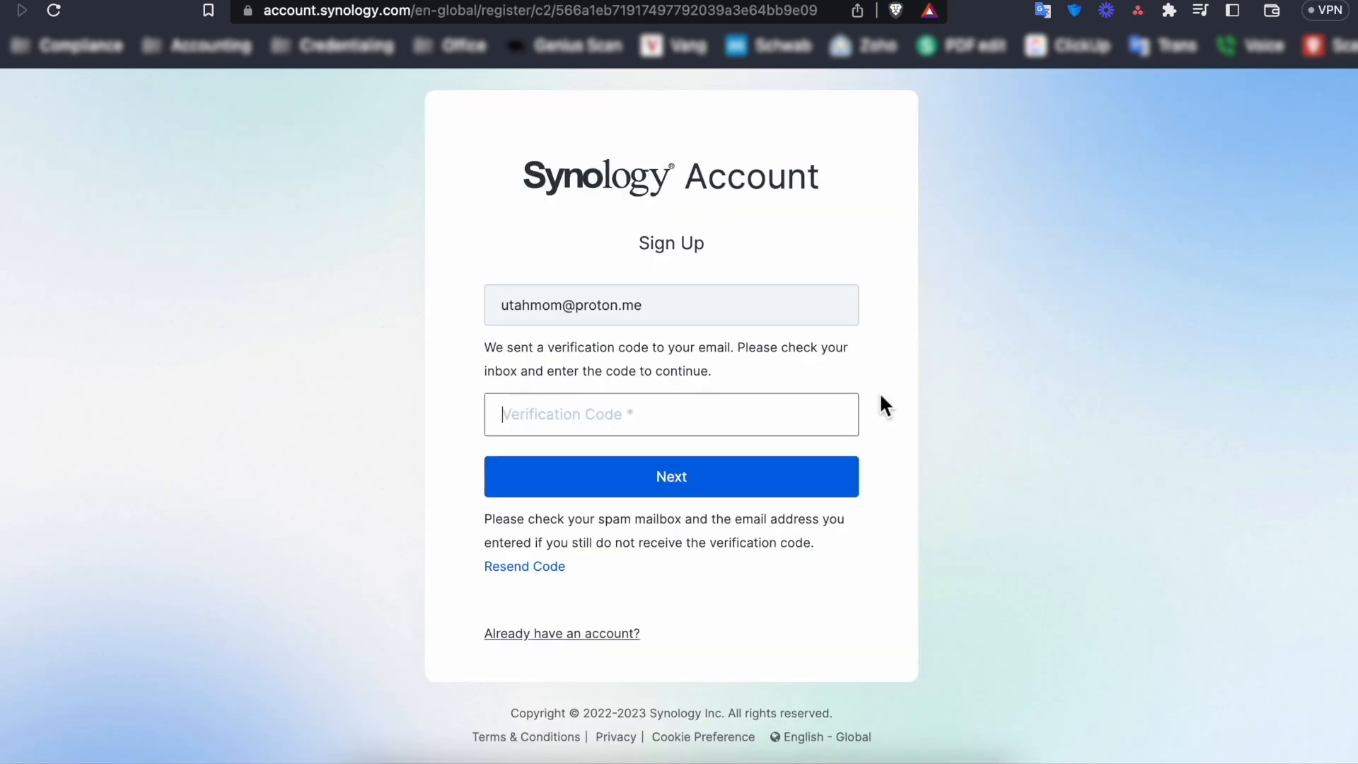
pyautogui.click(626, 488)
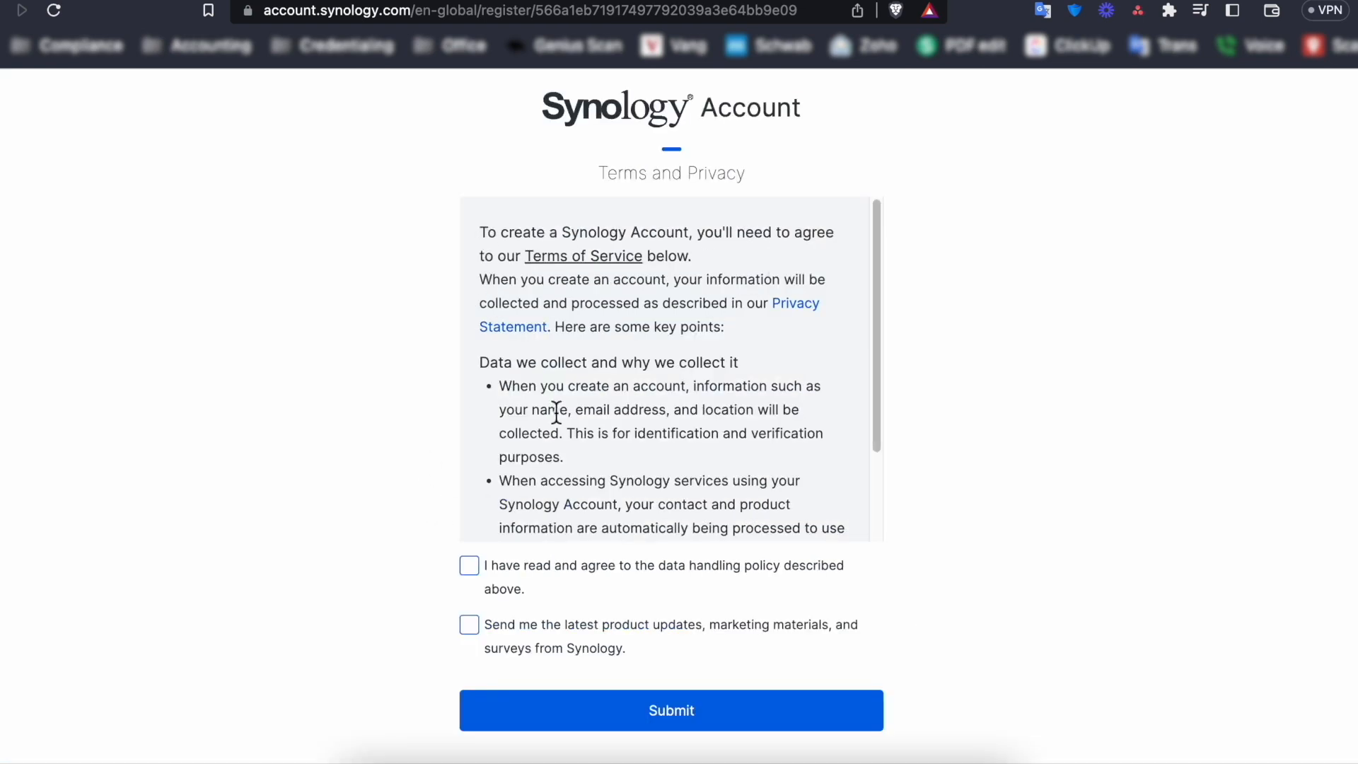
# - Agree to the data handling policy and submit the account registration
pyautogui.click(475, 570)
pyautogui.scroll(-3, 669, 507)
pyautogui.click(673, 719)
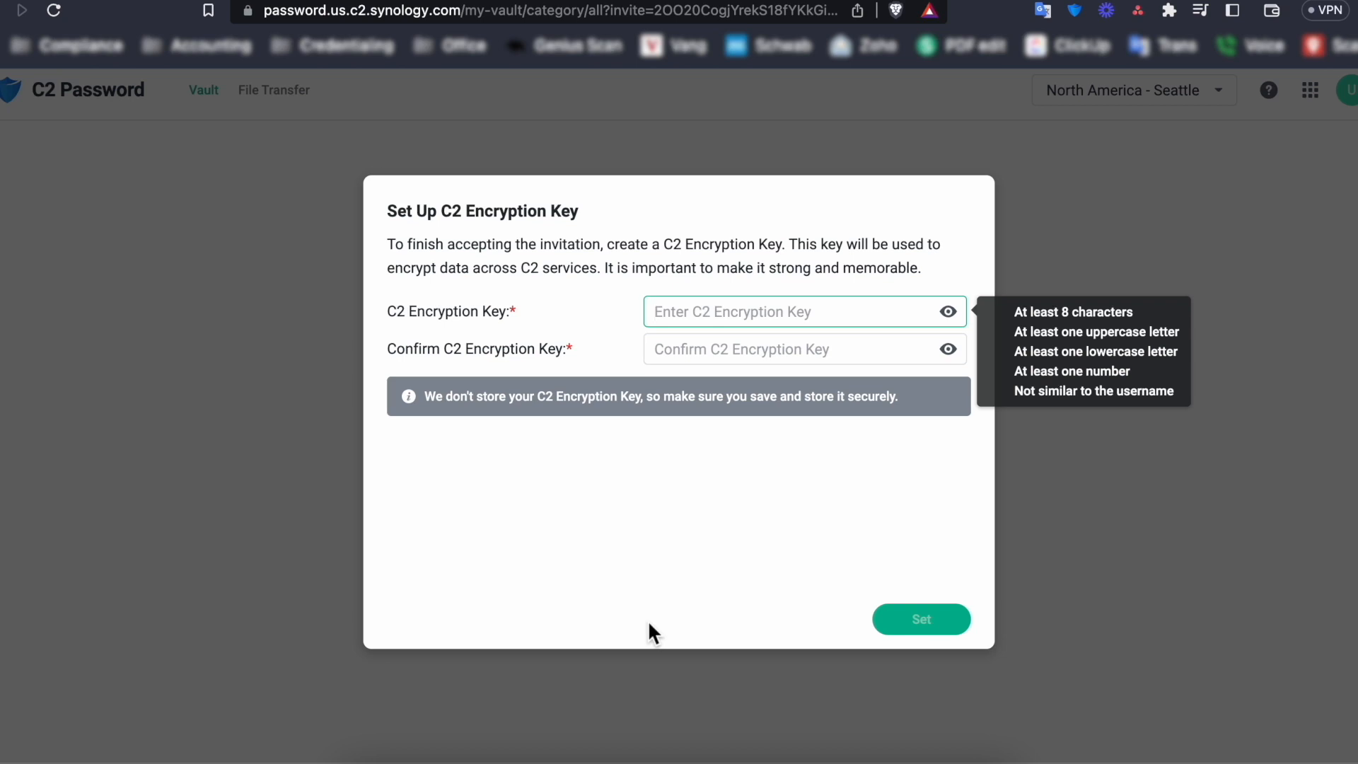
# - Enter and confirm the C2 Encryption Key, showing both fields, and set it
pyautogui.click(949, 311)
pyautogui.click(852, 312)
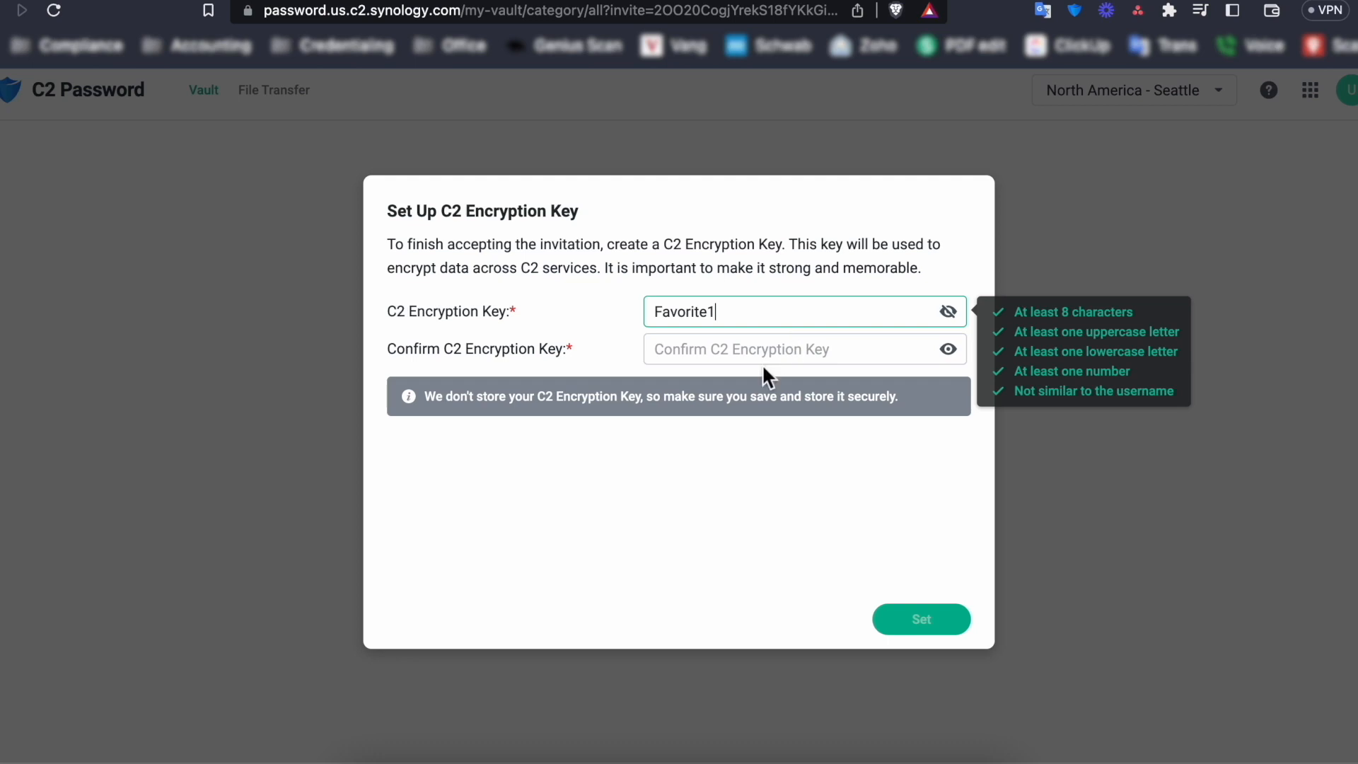
pyautogui.click(749, 348)
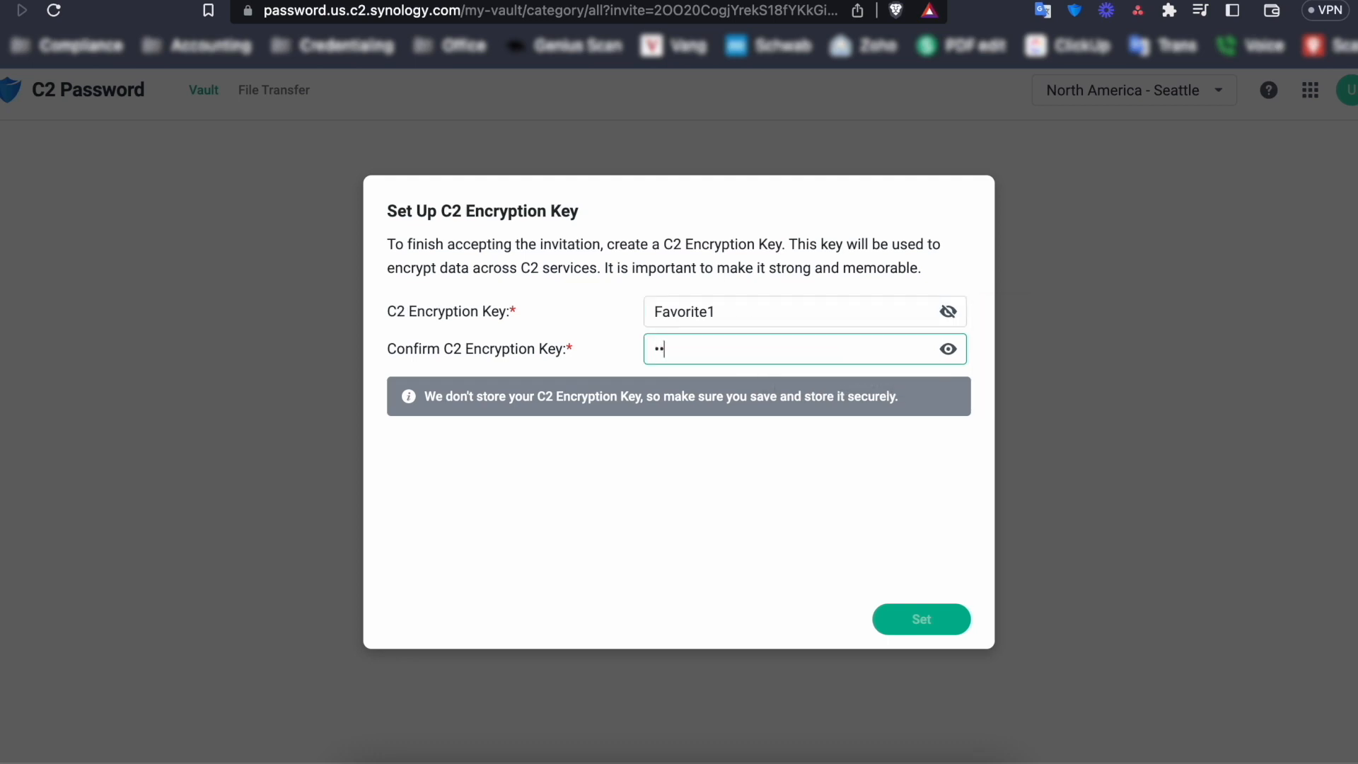
pyautogui.click(949, 348)
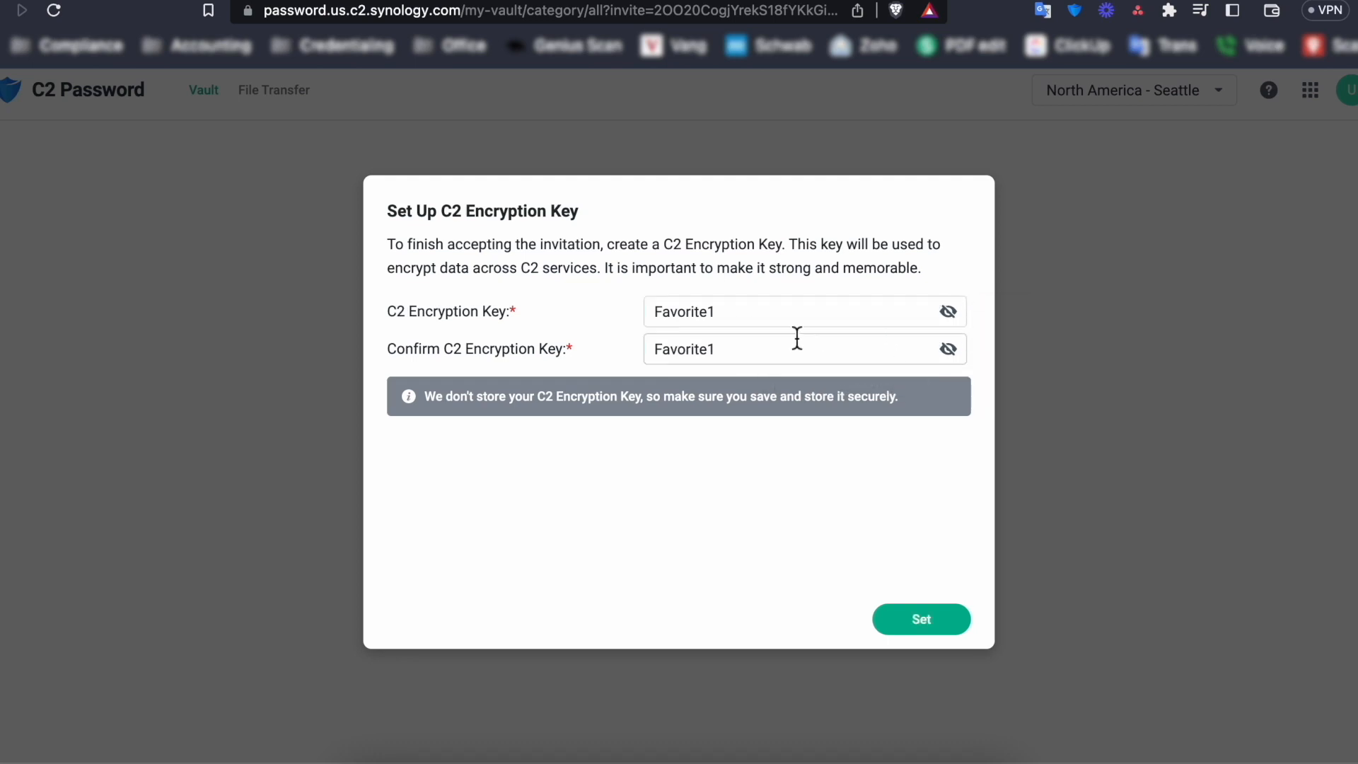
pyautogui.click(934, 622)
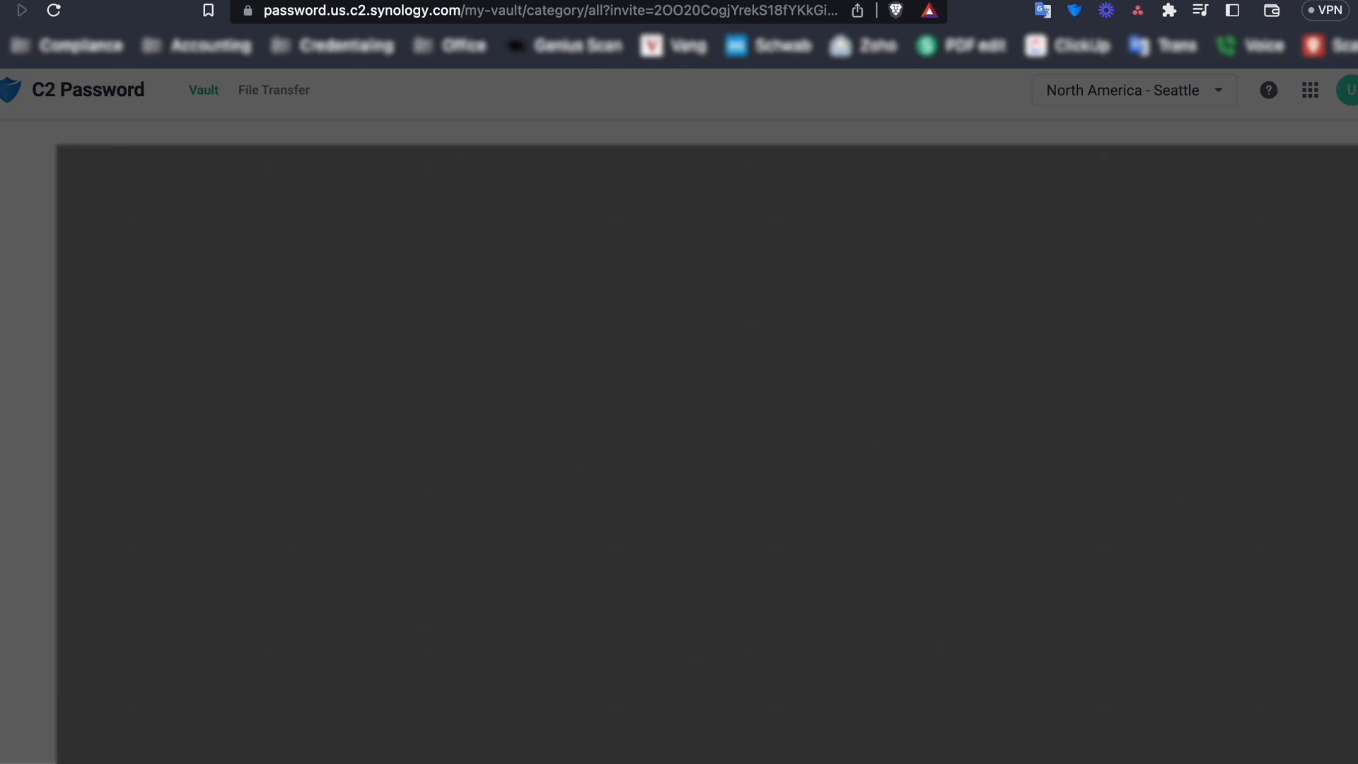
# - Switch to Notes and save the encryption key in a new note titled C2 password
pyautogui.press('super+Tab')
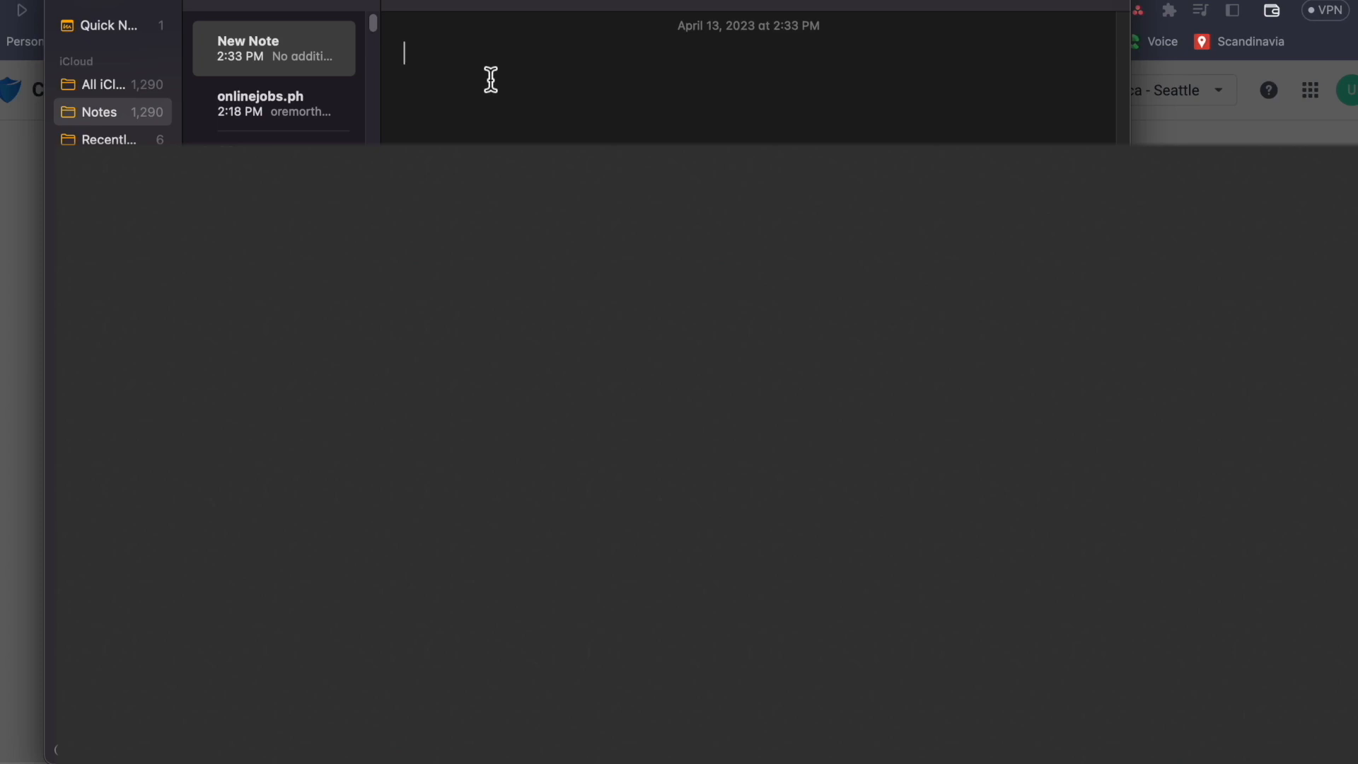
pyautogui.write('C2 password')
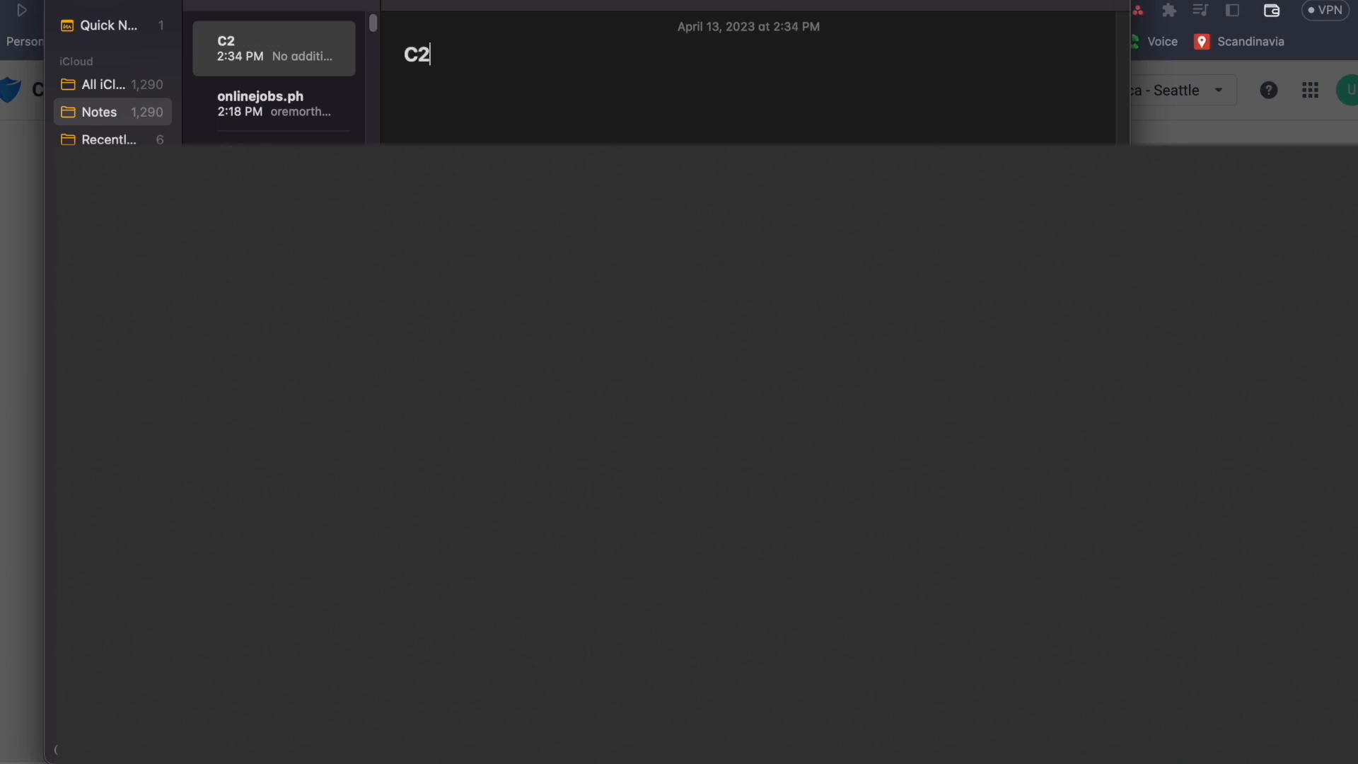
pyautogui.press('Return')
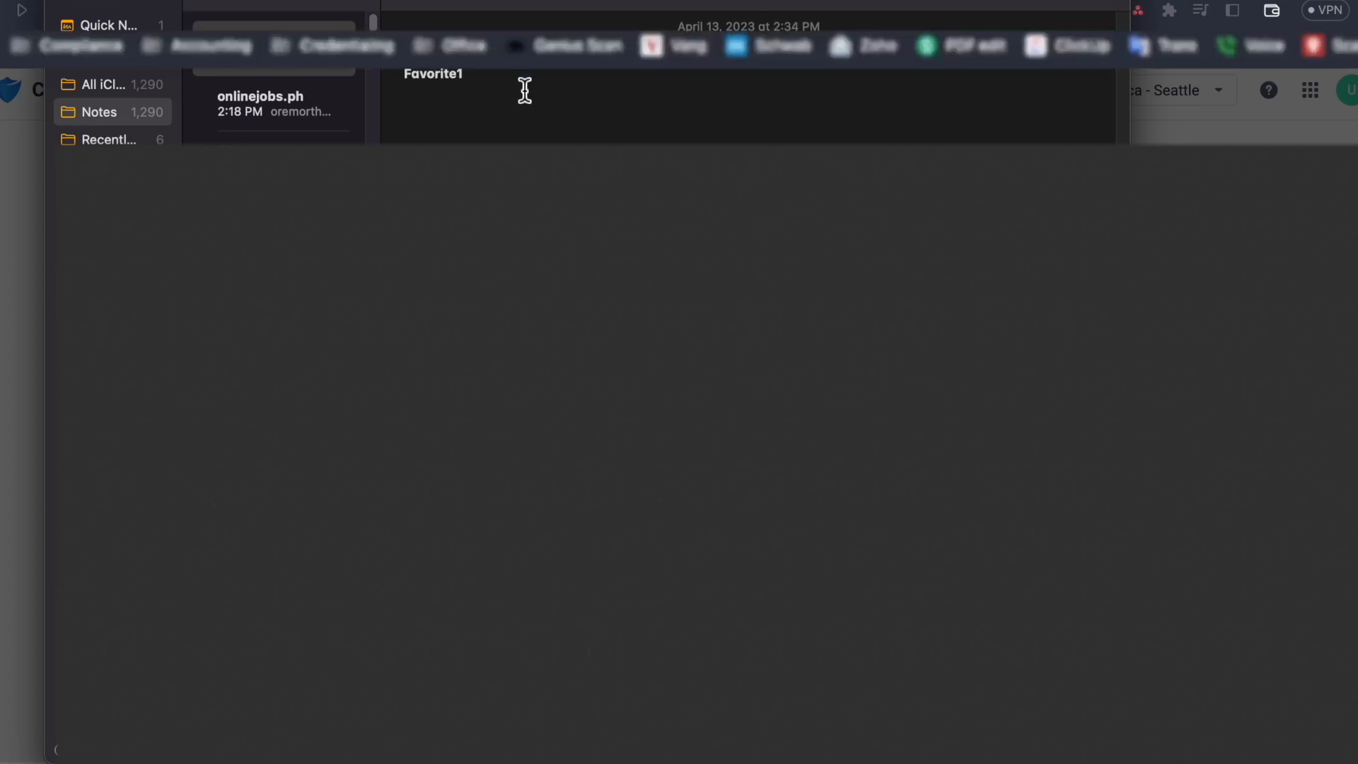
pyautogui.press('super+Tab')
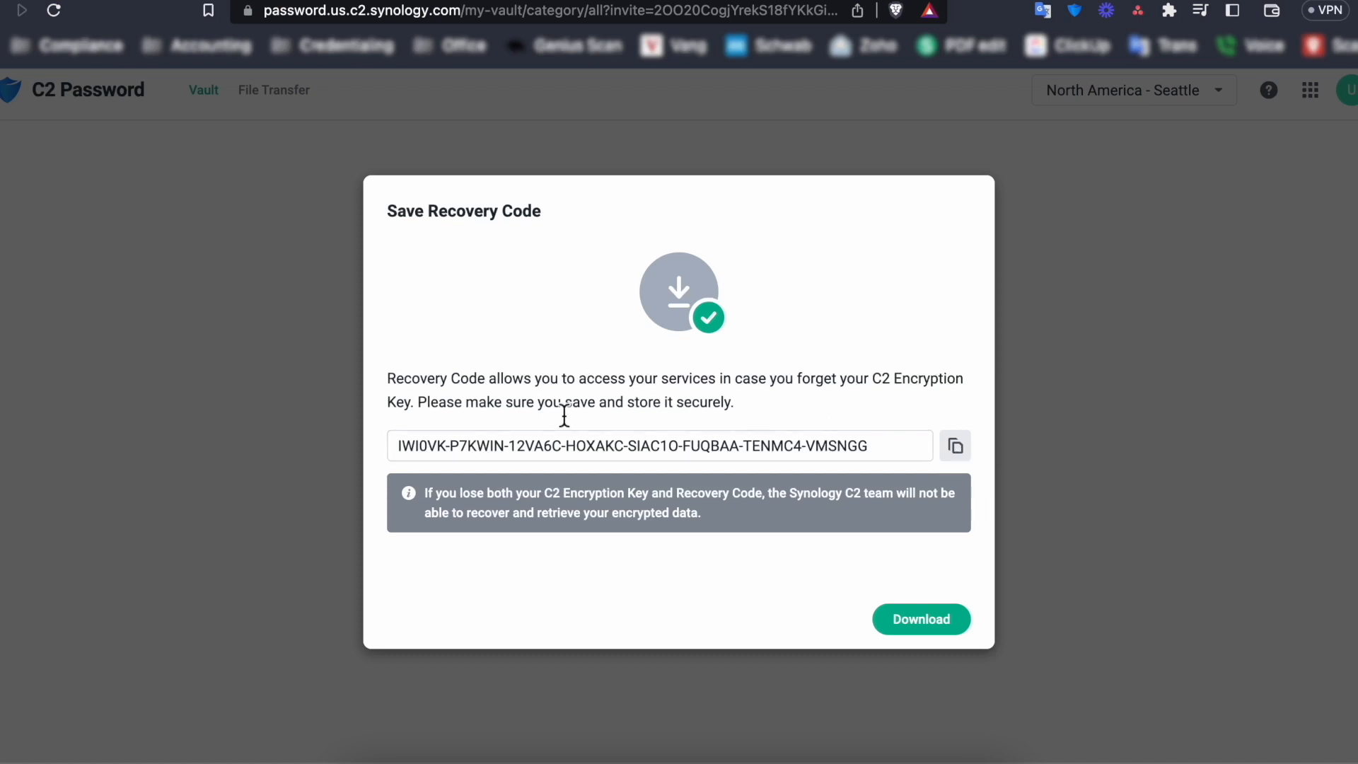
# - Copy the recovery code and paste it into the C2 password note
pyautogui.click(964, 456)
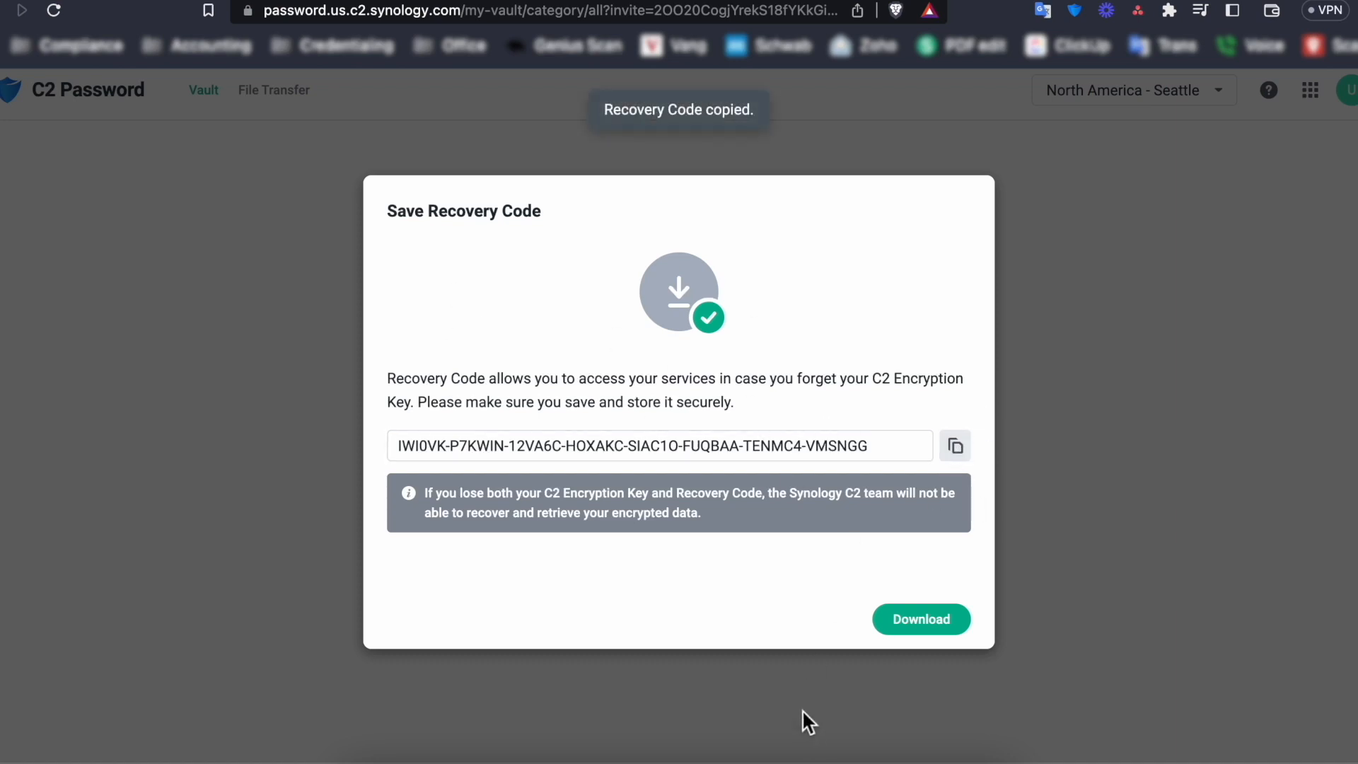
pyautogui.click(728, 755)
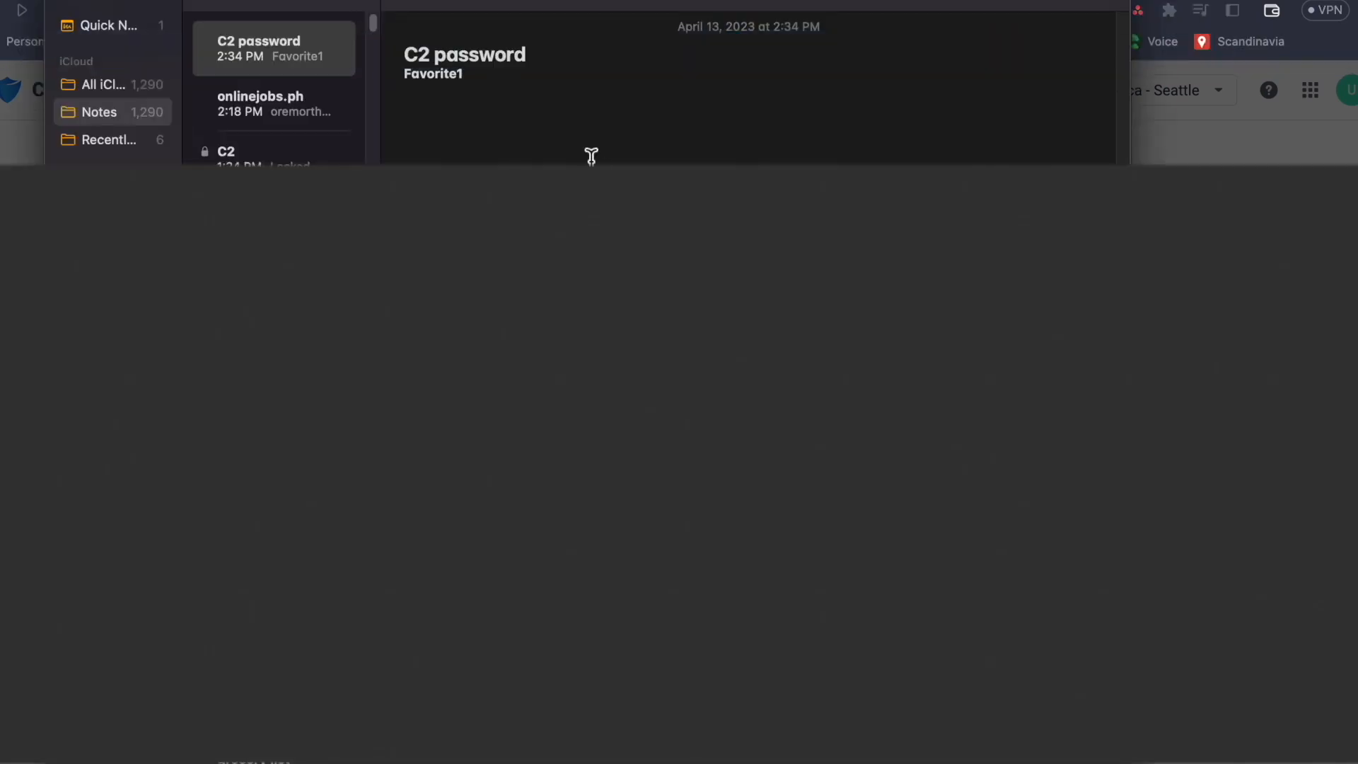
pyautogui.press('Return')
pyautogui.press('super+v')
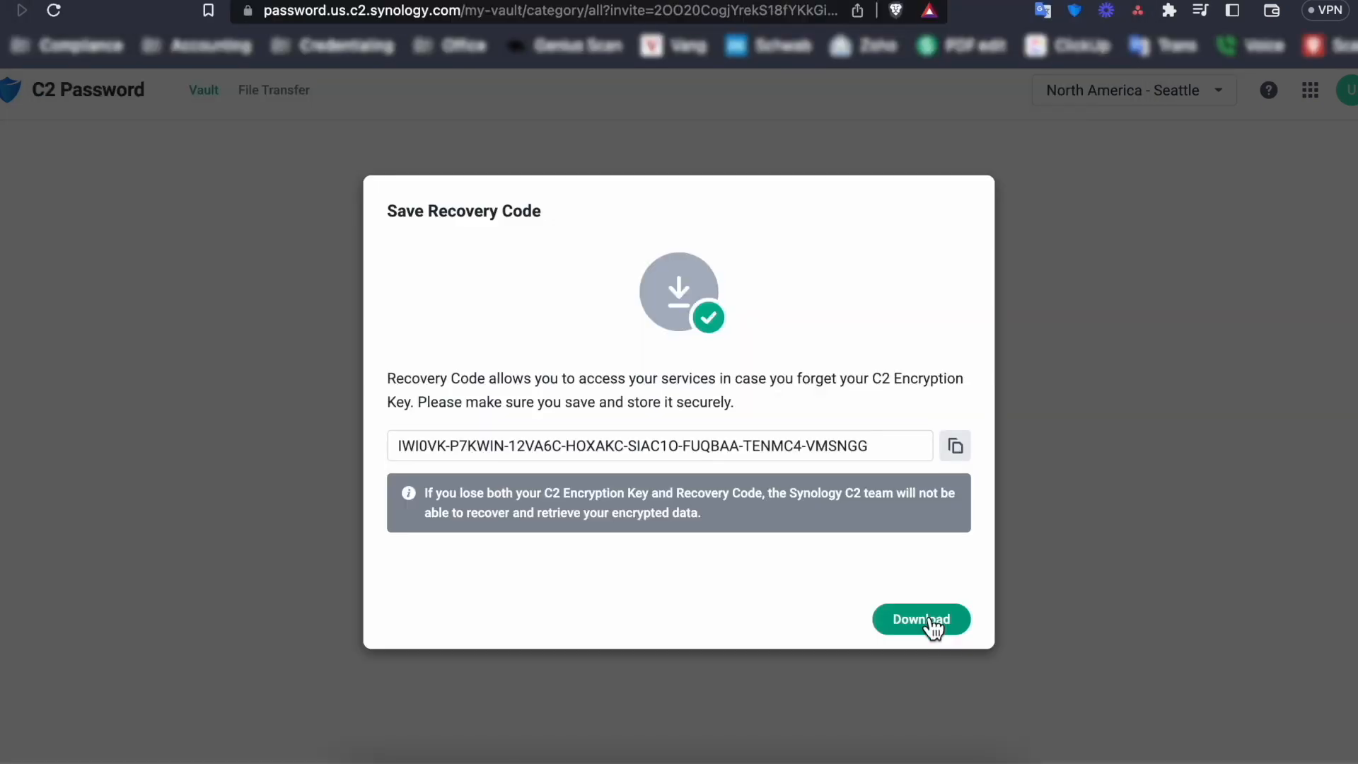
# - Continue past the recovery code screen without saving the download file
pyautogui.click(914, 619)
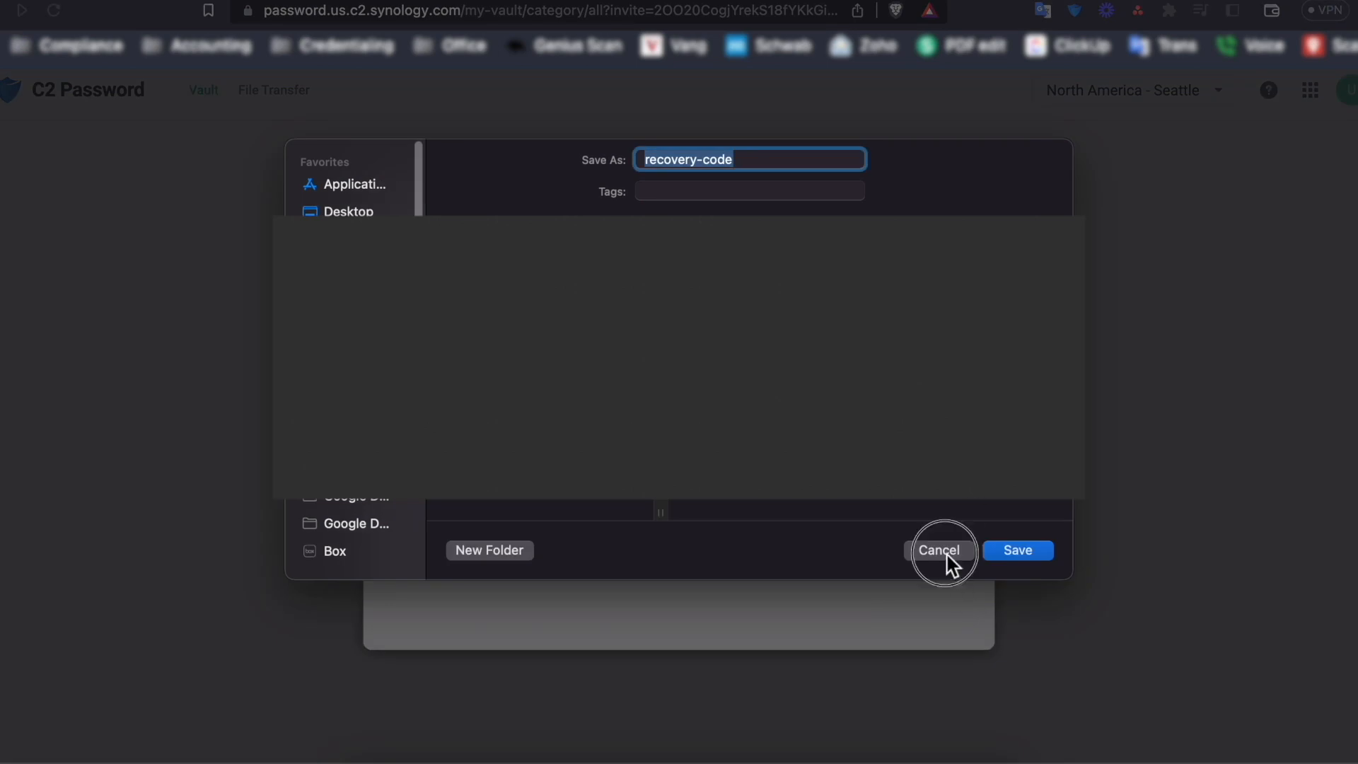
pyautogui.click(945, 554)
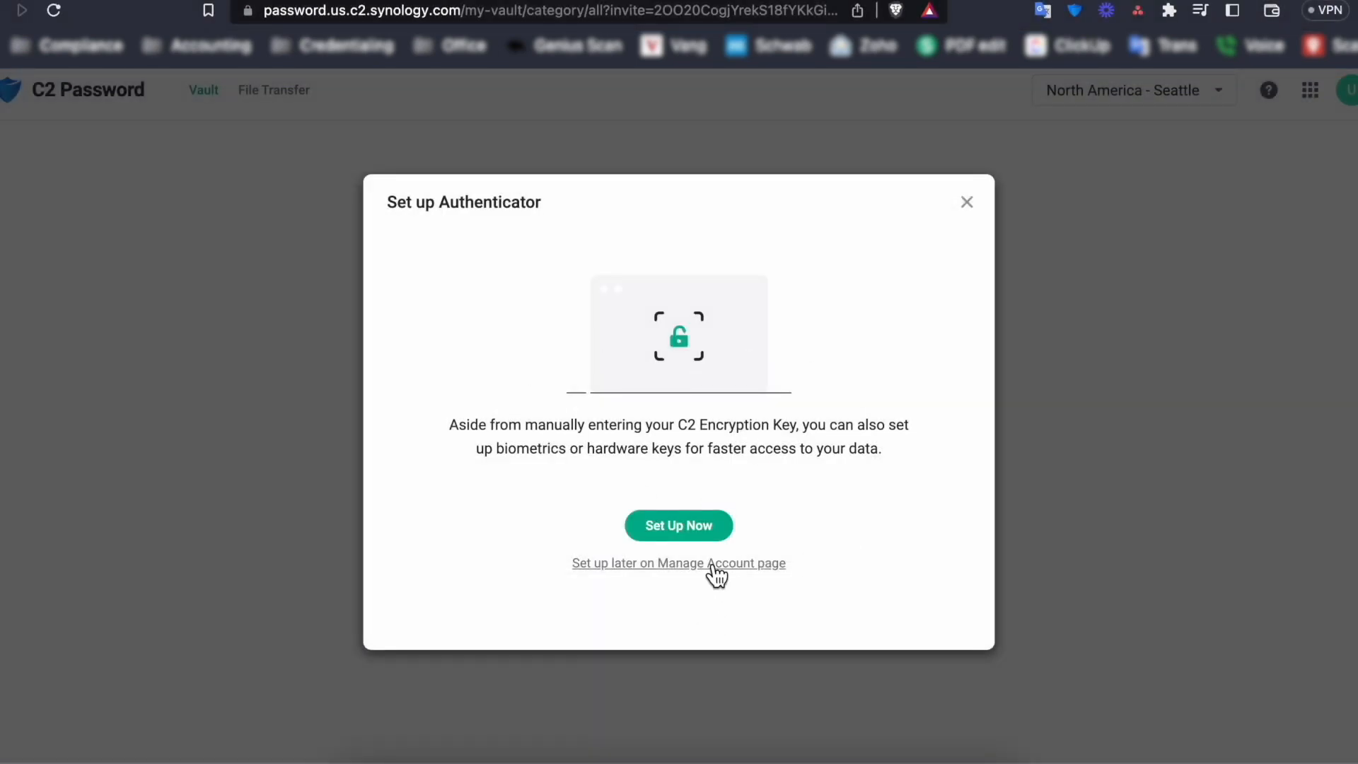
# - Skip authenticator setup and acknowledge the Plus Plan invitation acceptance message
pyautogui.click(968, 201)
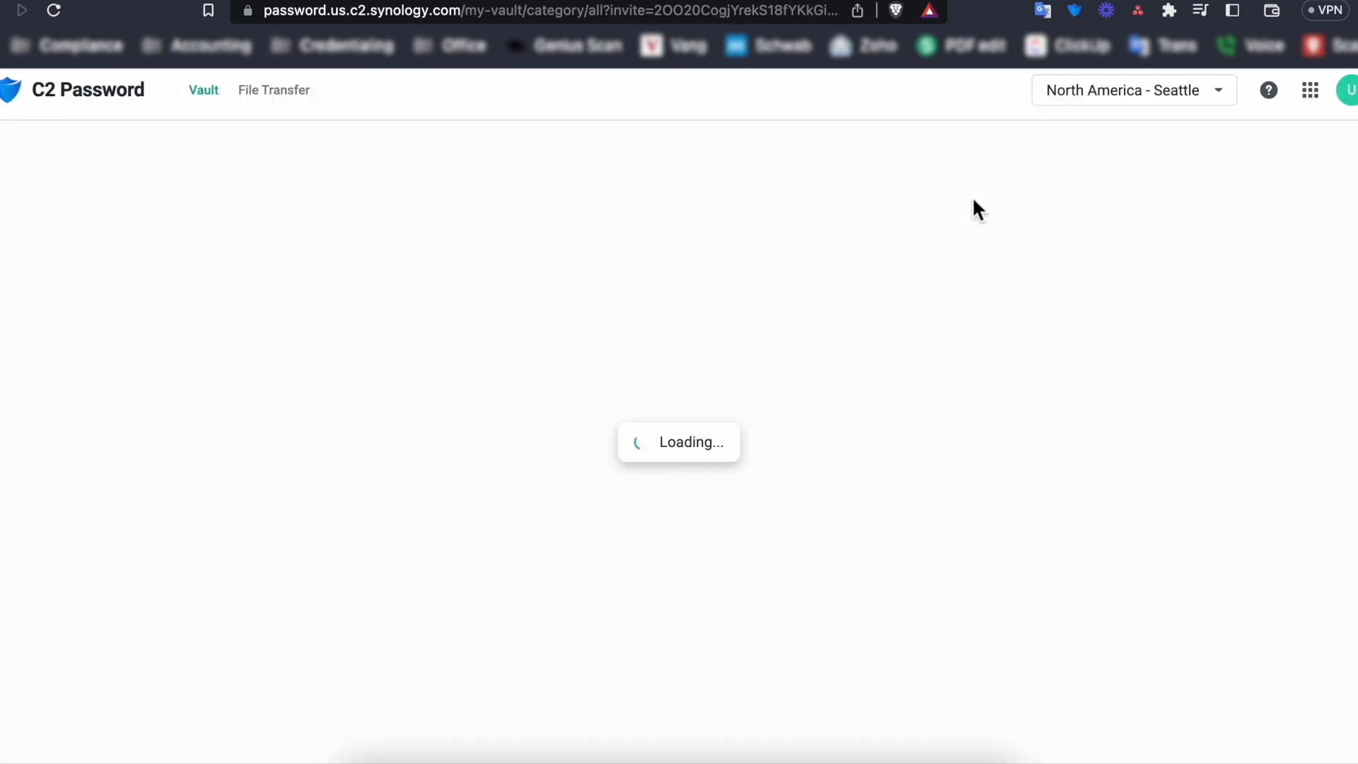
pyautogui.moveTo(408, 371); pyautogui.dragTo(711, 395)
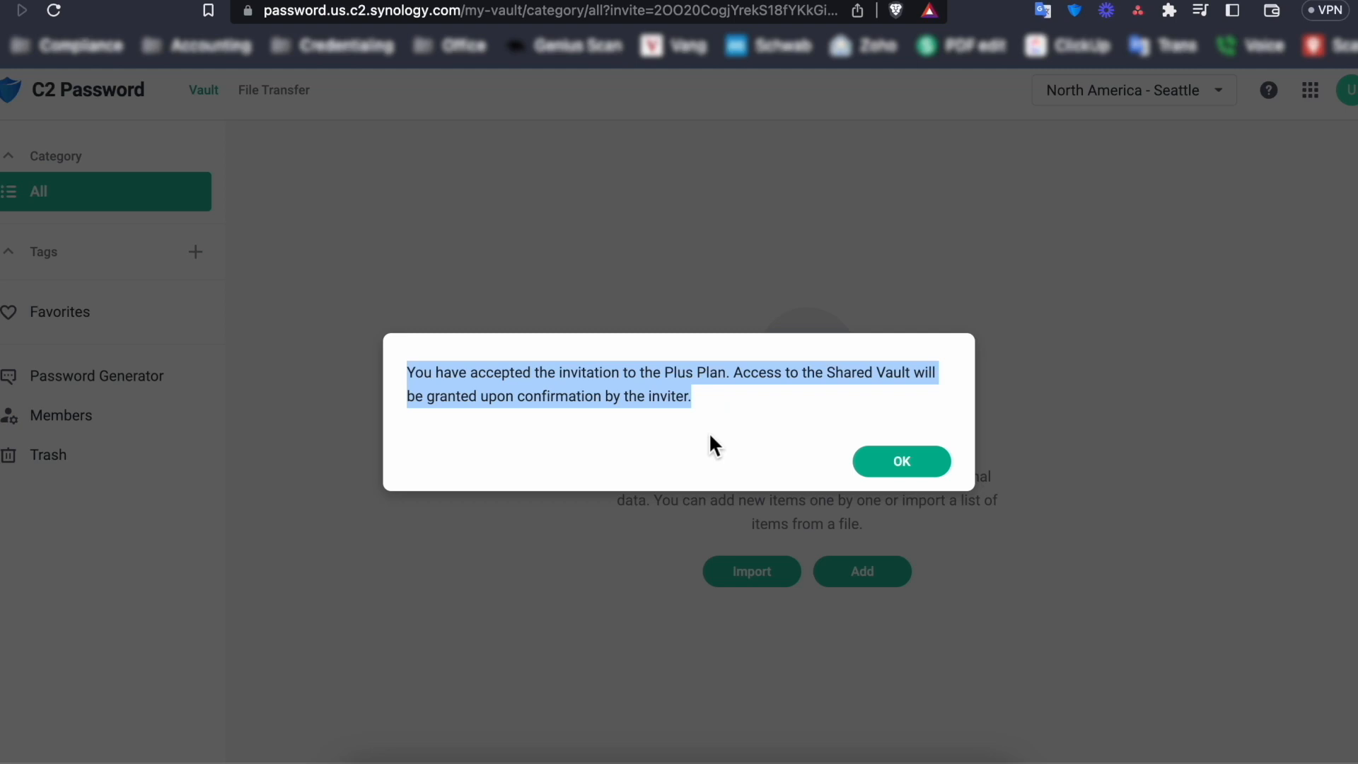
pyautogui.click(908, 468)
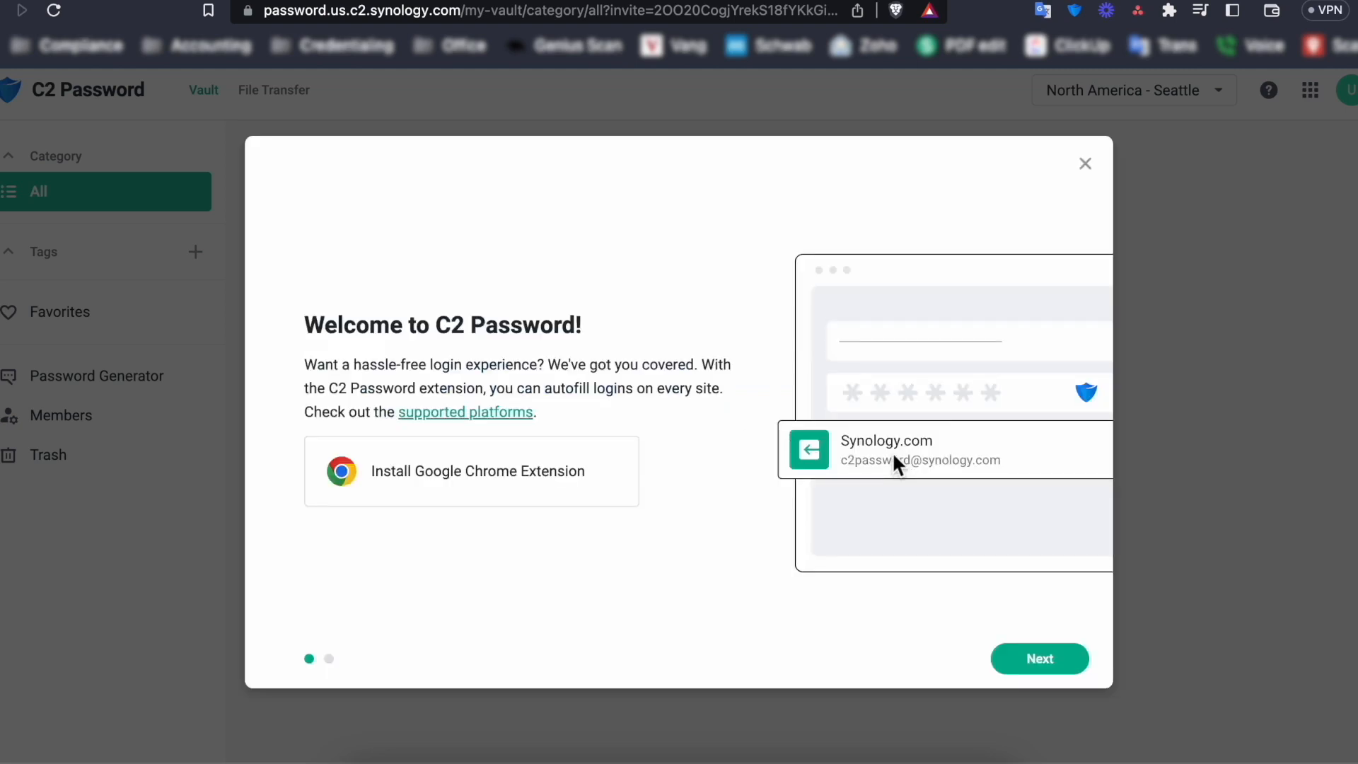
# - Review the two welcome screens about the browser extension and mobile app
pyautogui.click(1054, 662)
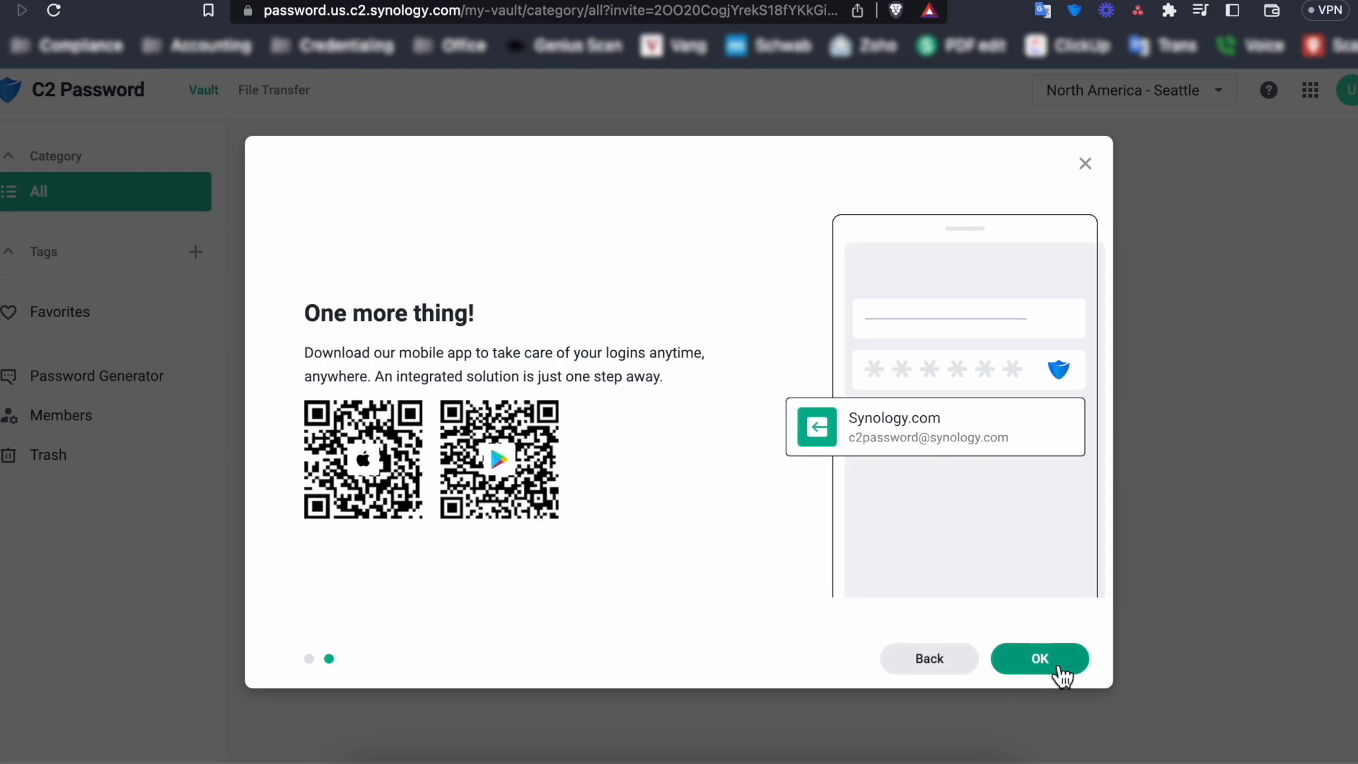
pyautogui.click(892, 661)
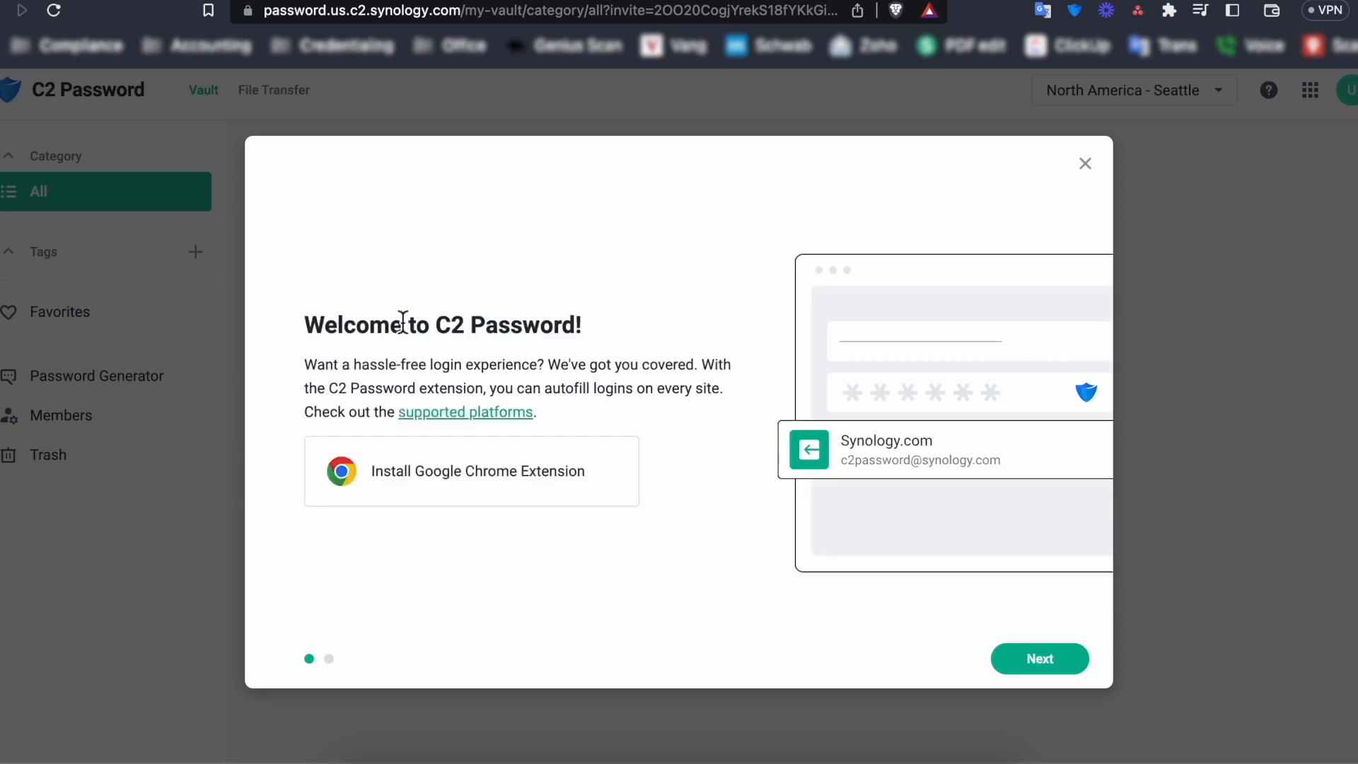
pyautogui.moveTo(362, 368); pyautogui.dragTo(714, 372)
pyautogui.moveTo(546, 362); pyautogui.dragTo(500, 495)
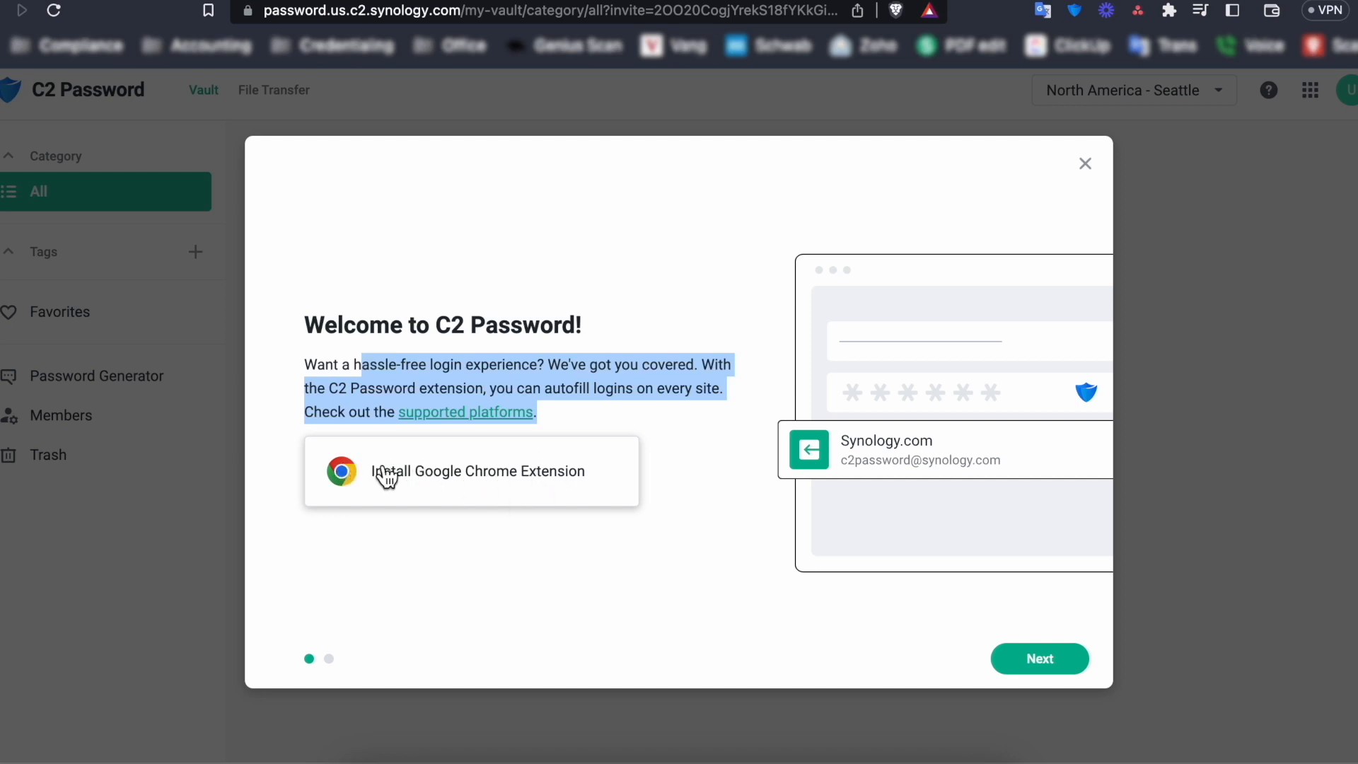
# - Open the C2 Password browser extension and view its password generator and item list
pyautogui.click(1075, 10)
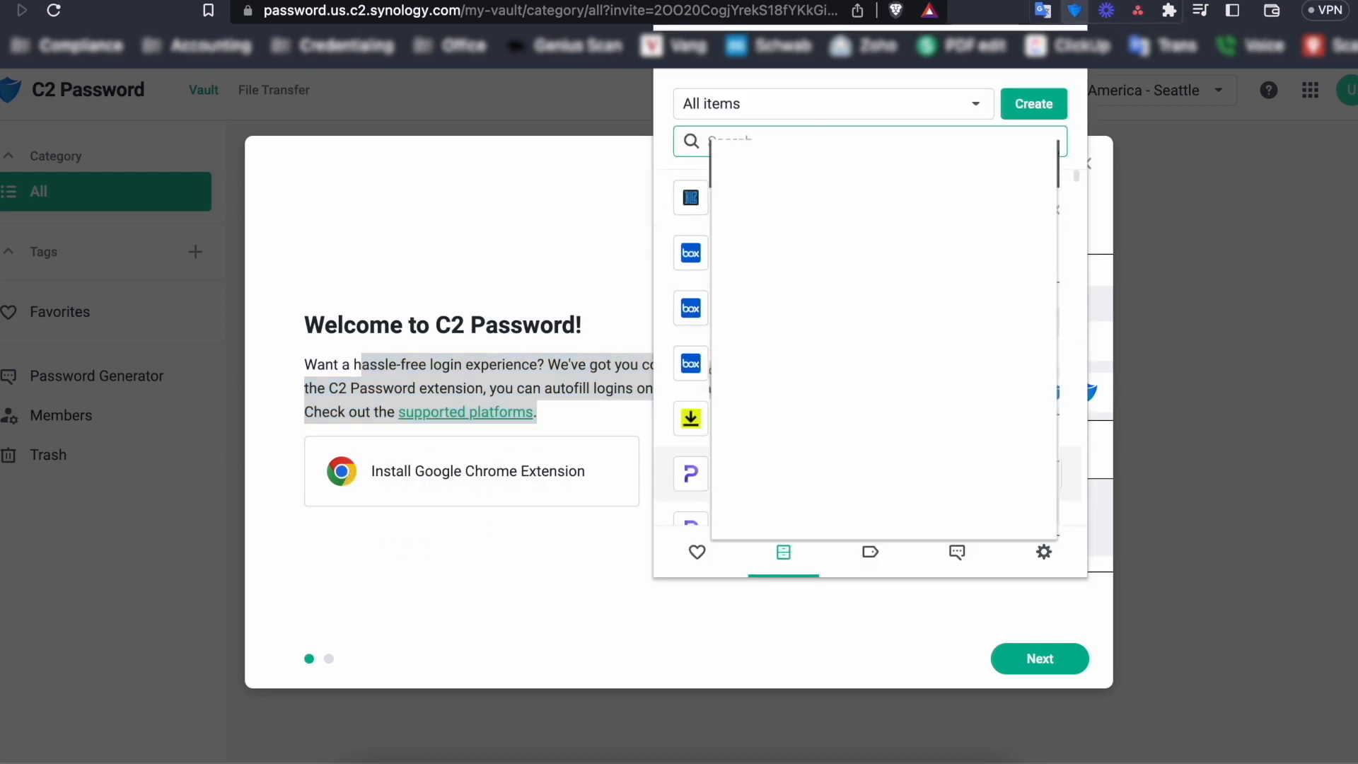
pyautogui.click(968, 559)
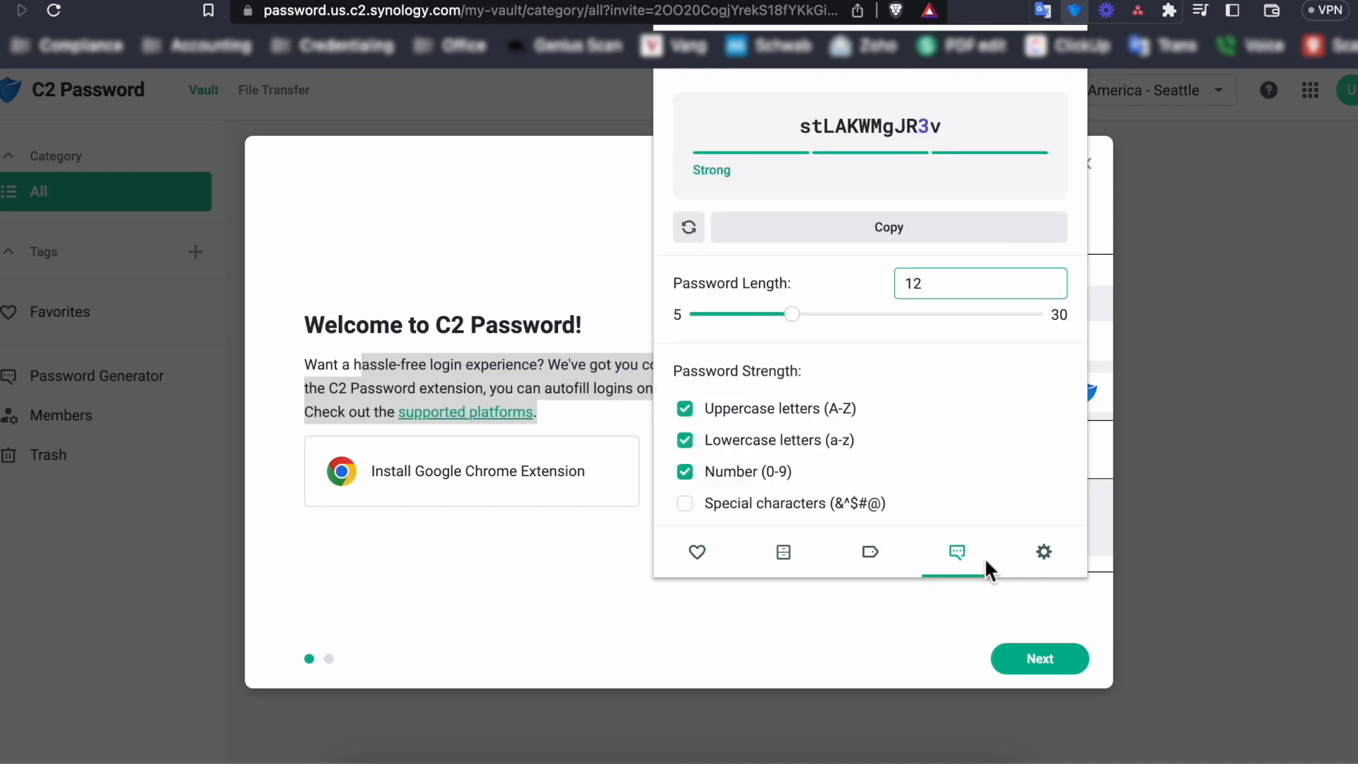
pyautogui.click(783, 553)
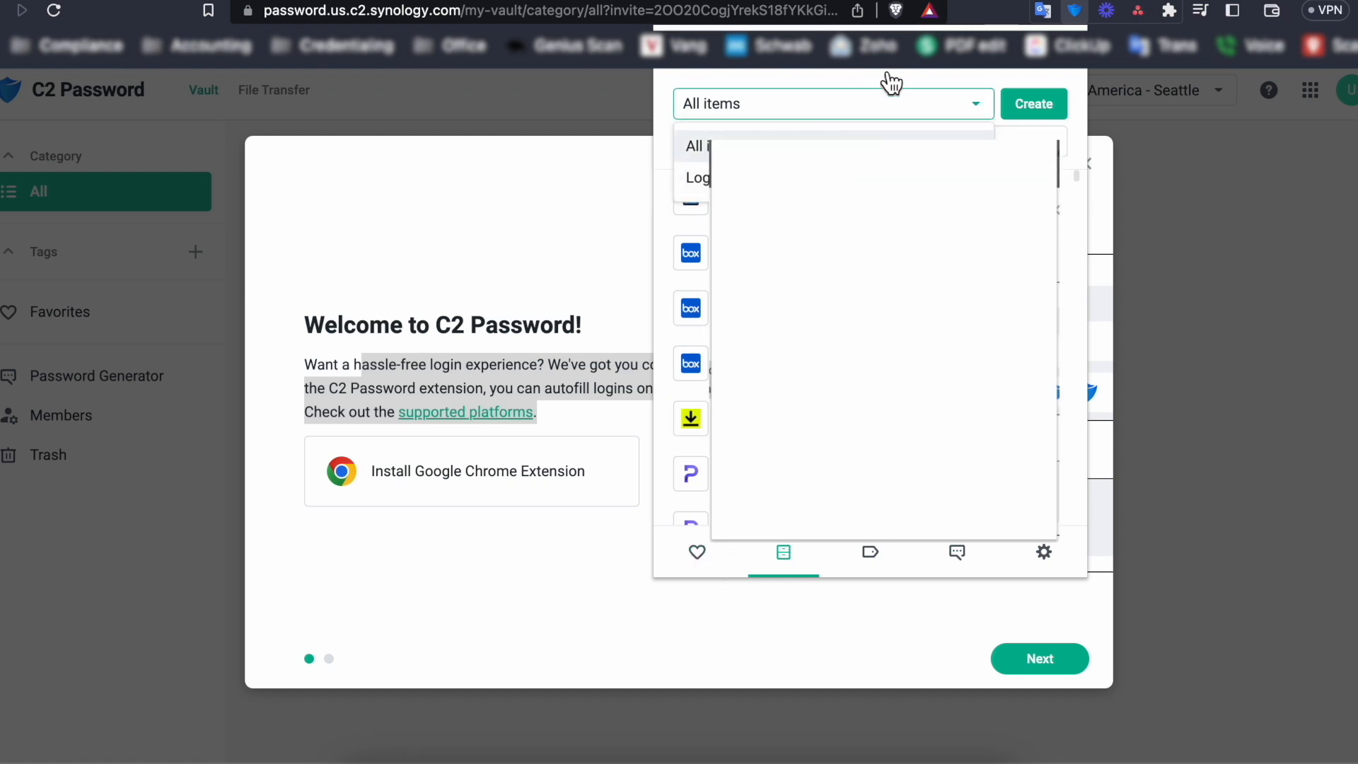
pyautogui.click(810, 606)
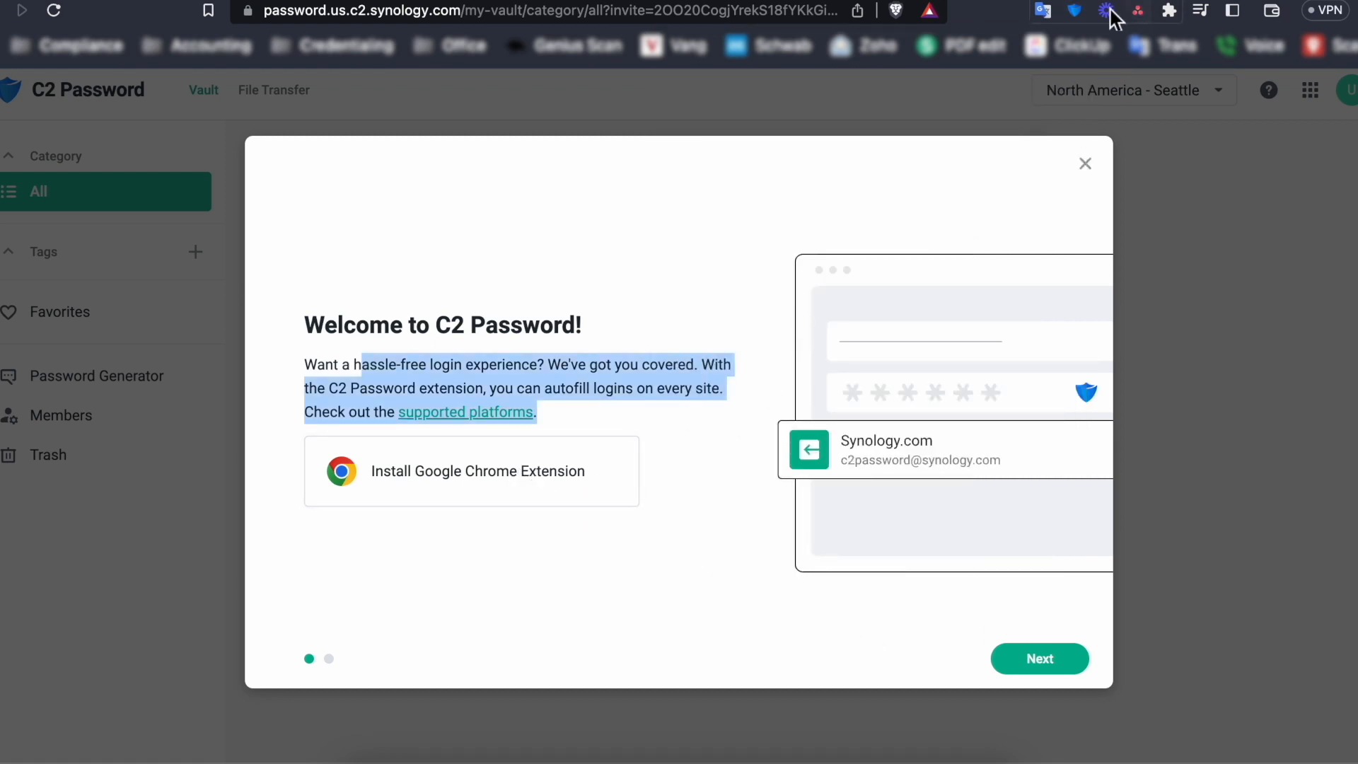
# - Review the extension's Lock after options and page through both screens of the welcome dialog
pyautogui.click(1074, 10)
pyautogui.click(1044, 551)
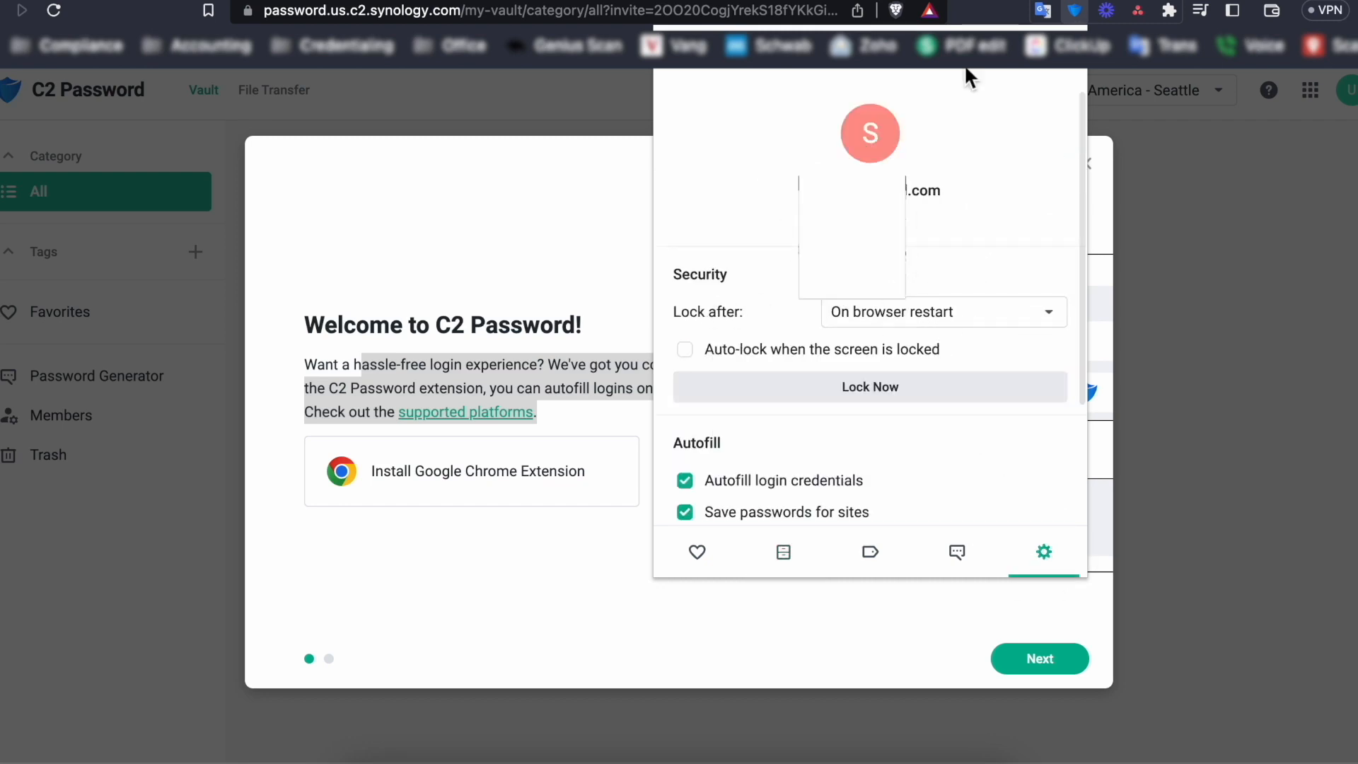
pyautogui.click(1039, 313)
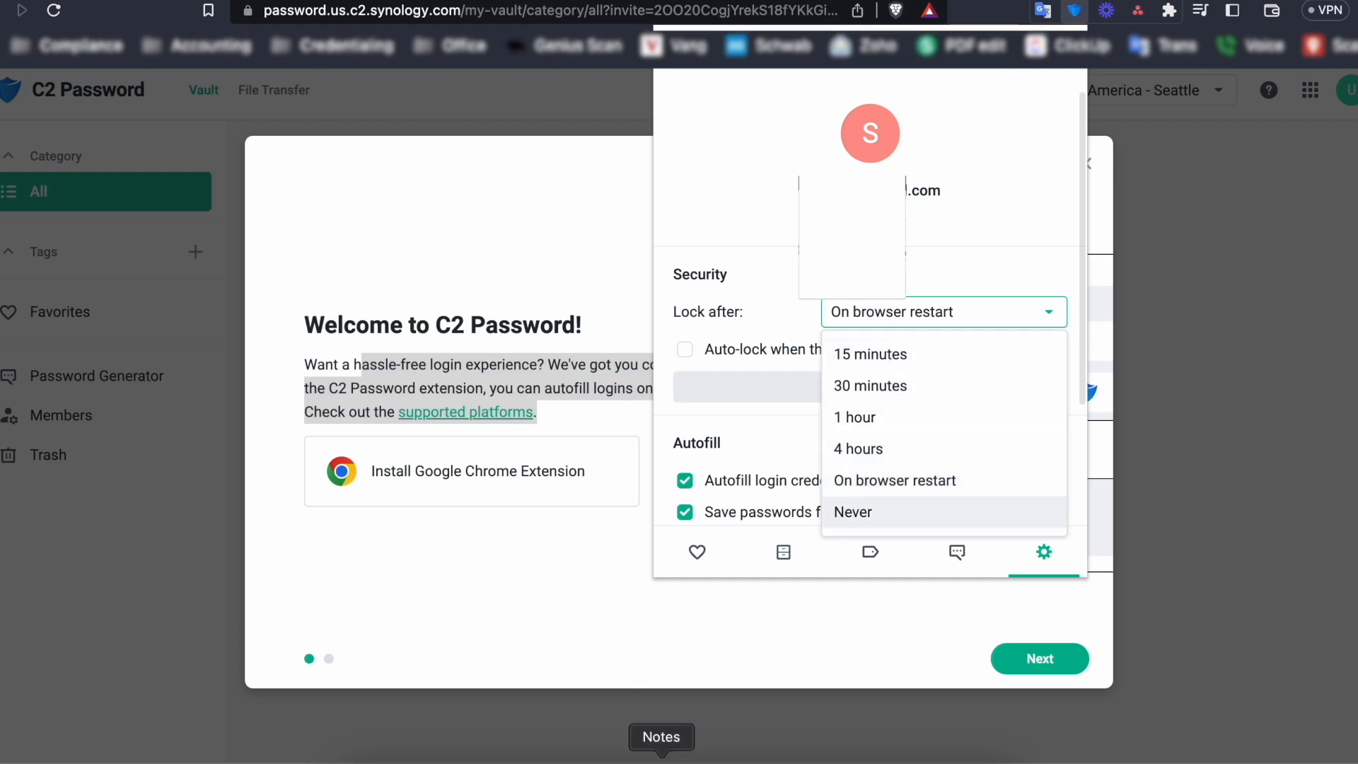
pyautogui.click(661, 760)
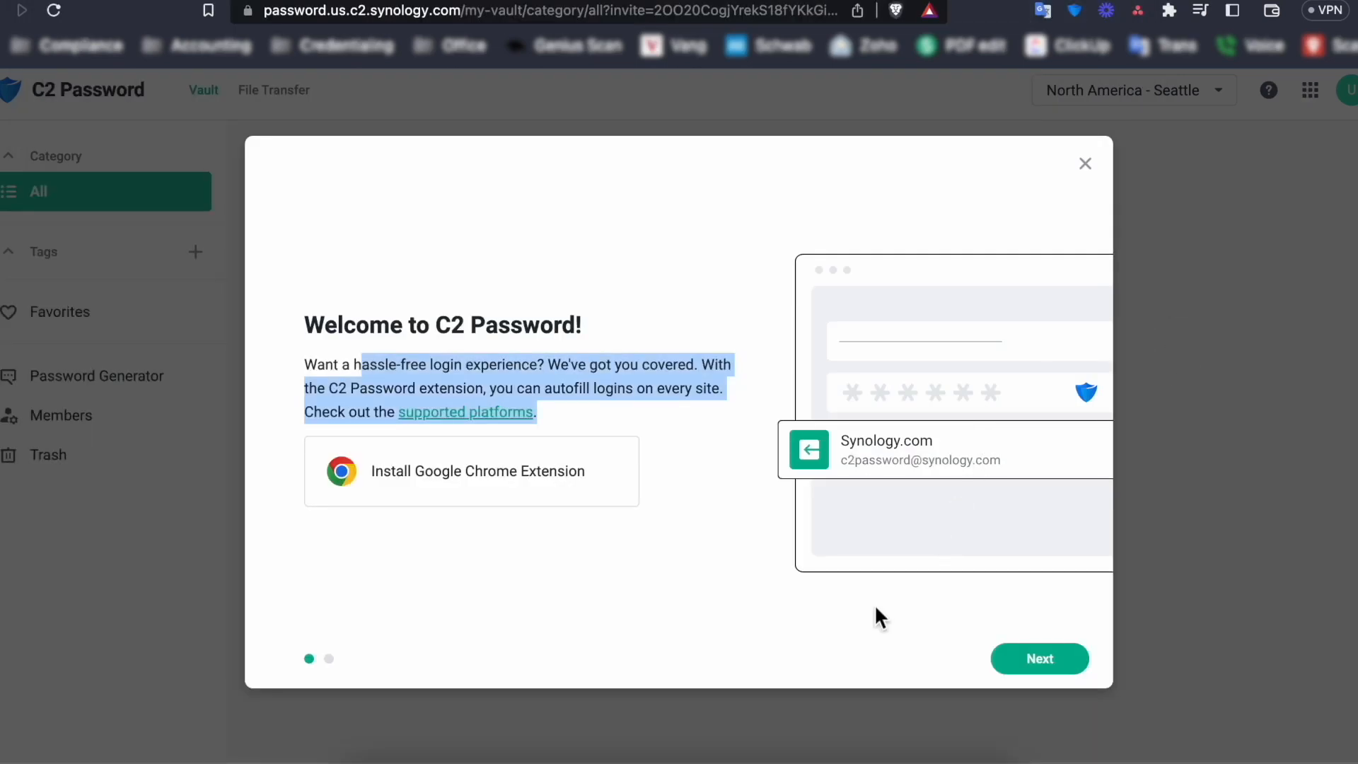
pyautogui.click(1046, 659)
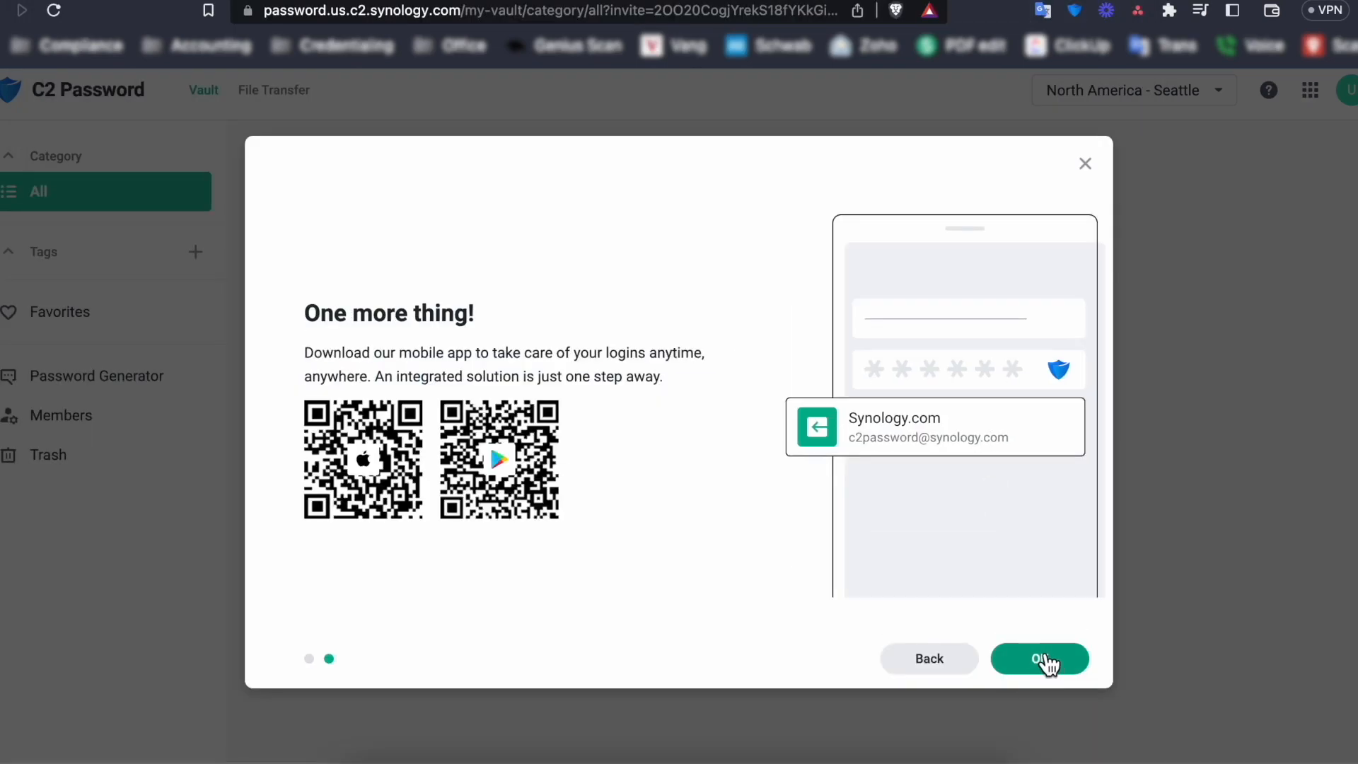
pyautogui.click(928, 659)
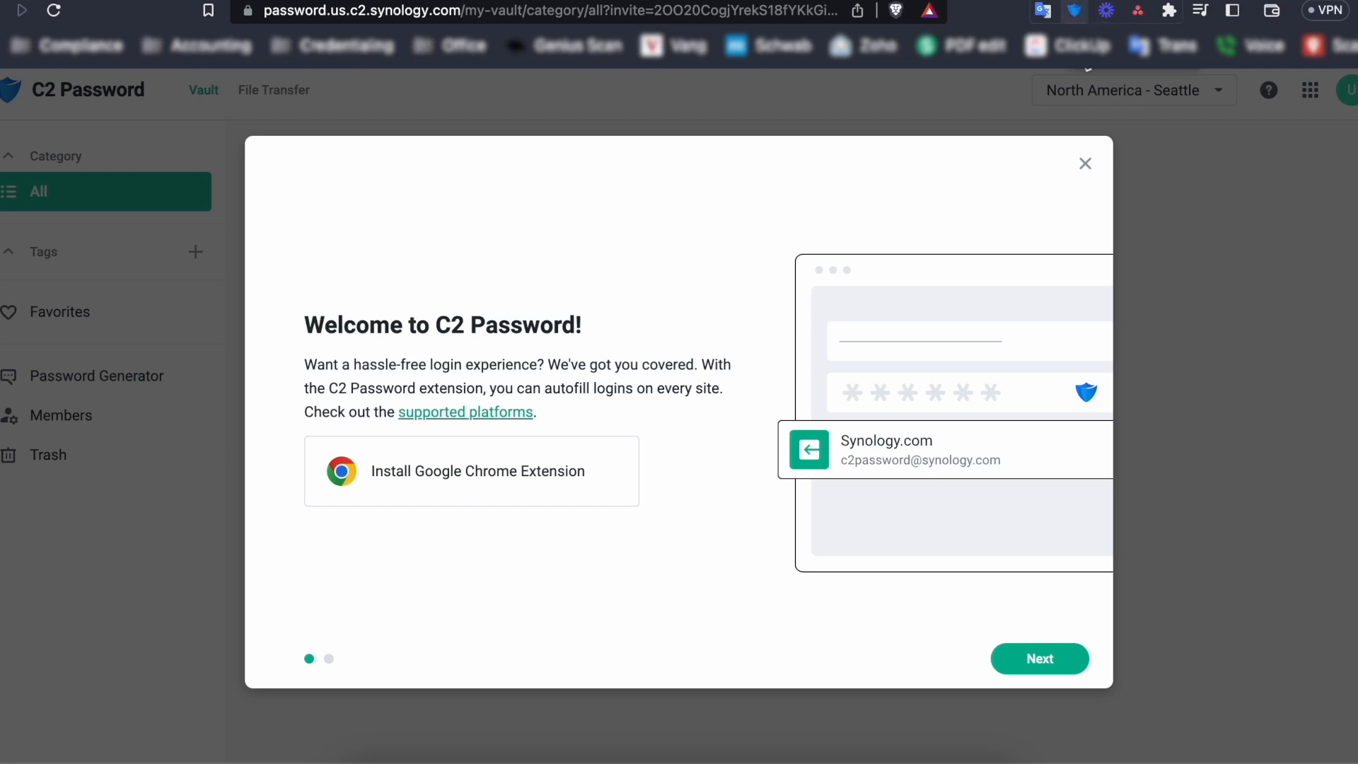
# - Set the extension's Lock after option to On browser restart
pyautogui.click(1076, 13)
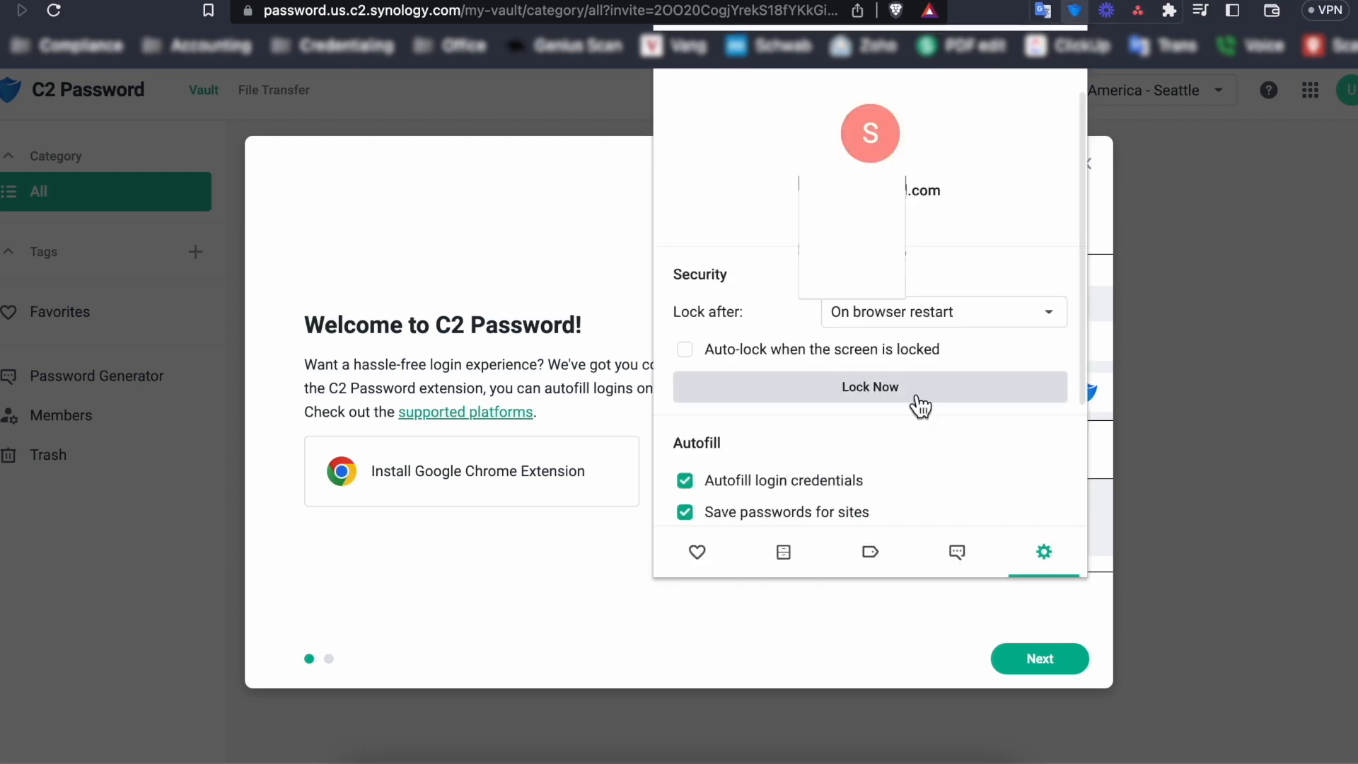
pyautogui.click(916, 319)
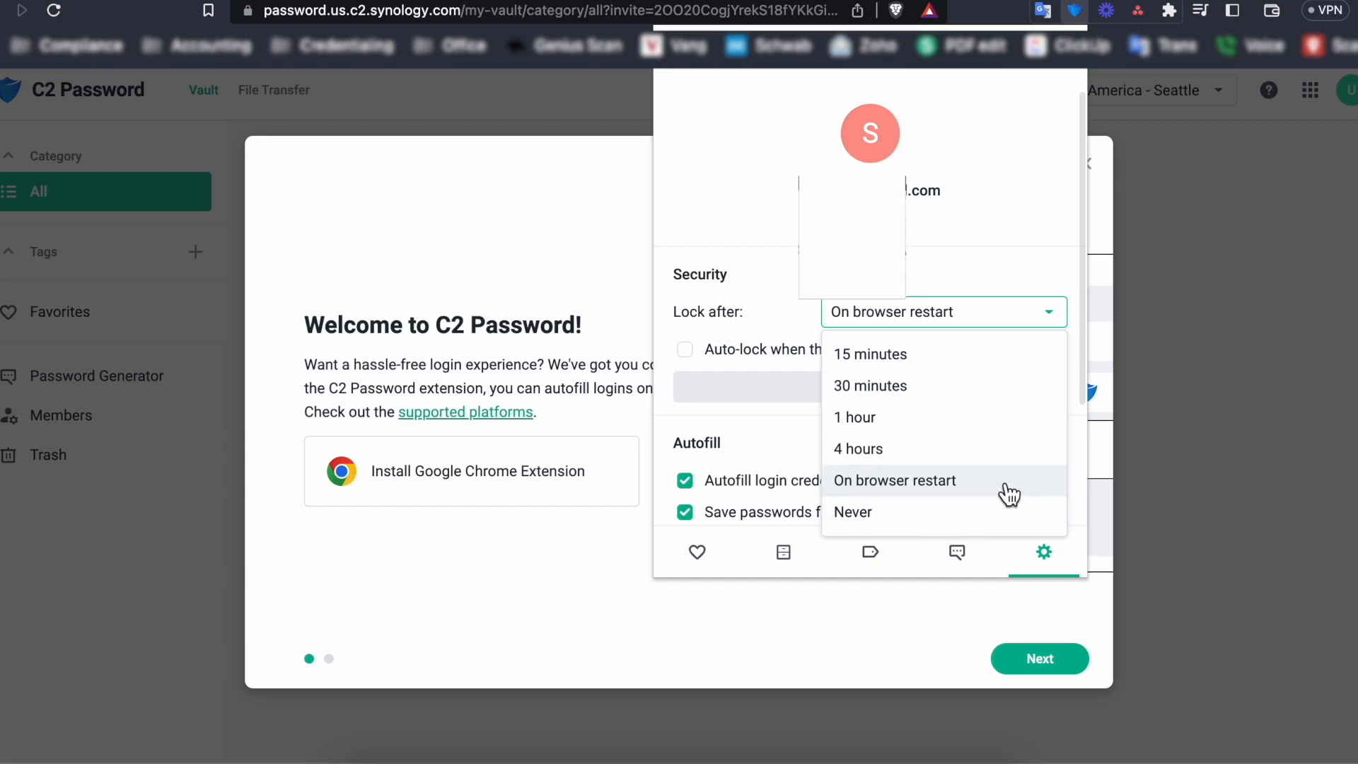
pyautogui.click(958, 480)
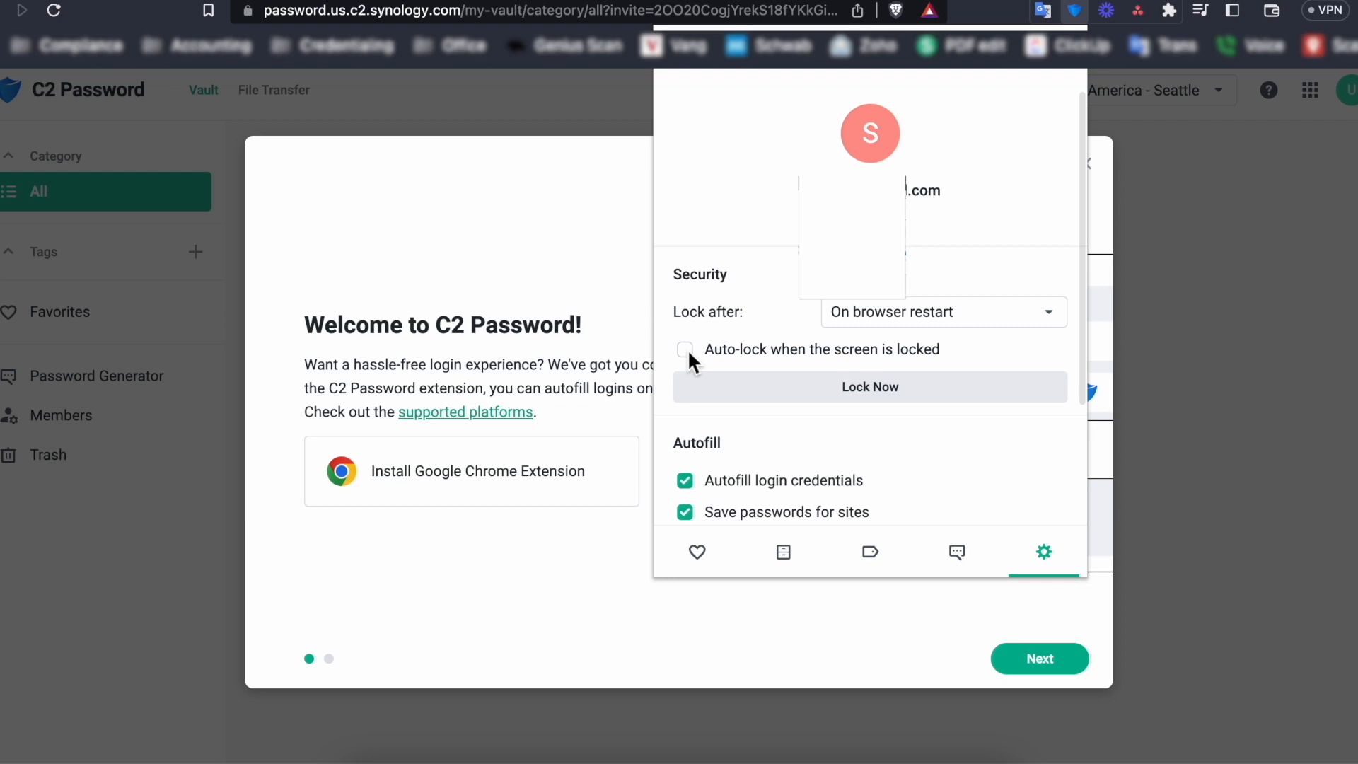
# - Scroll through the extension's security, autofill and general settings, then close the popup
pyautogui.scroll(2, 813, 394)
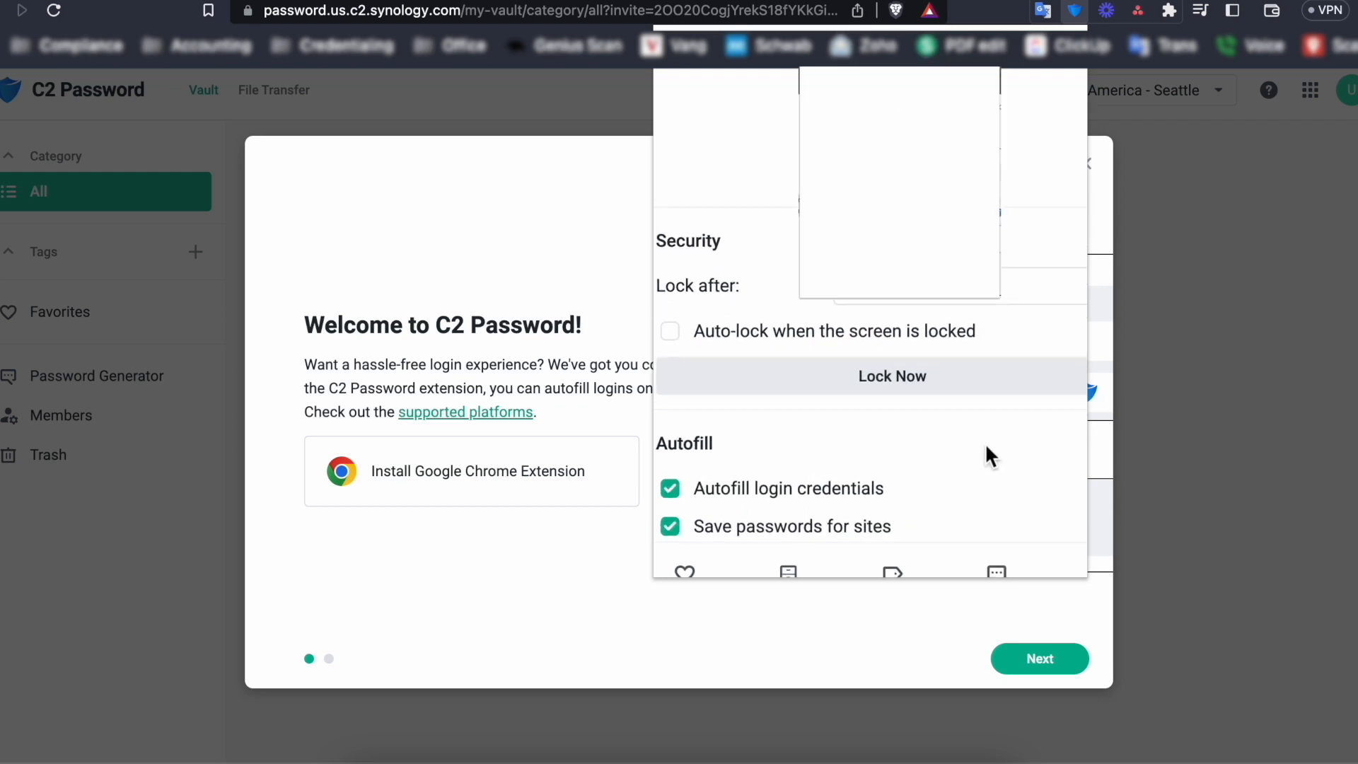
pyautogui.scroll(-3, 984, 446)
pyautogui.scroll(2, 948, 415)
pyautogui.scroll(-2, 864, 326)
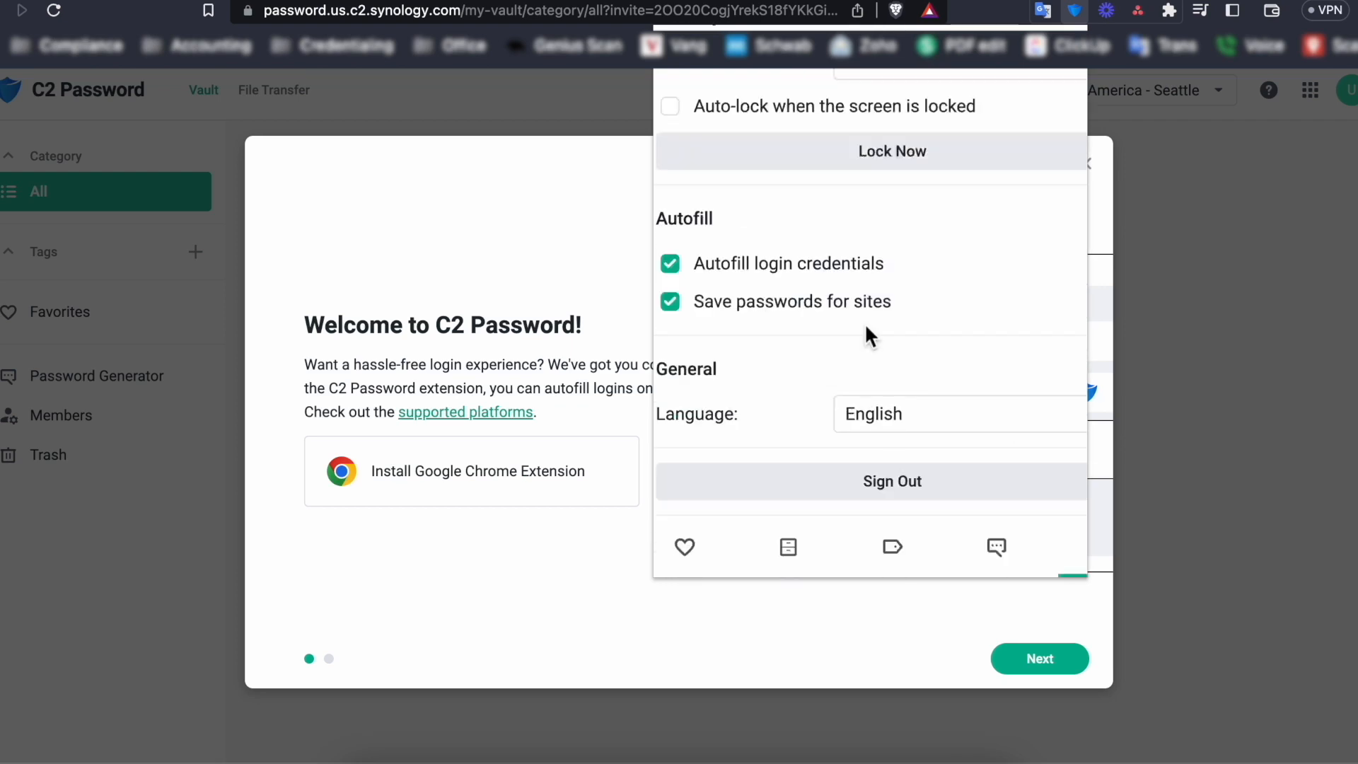
pyautogui.scroll(4, 806, 303)
pyautogui.scroll(-4, 778, 379)
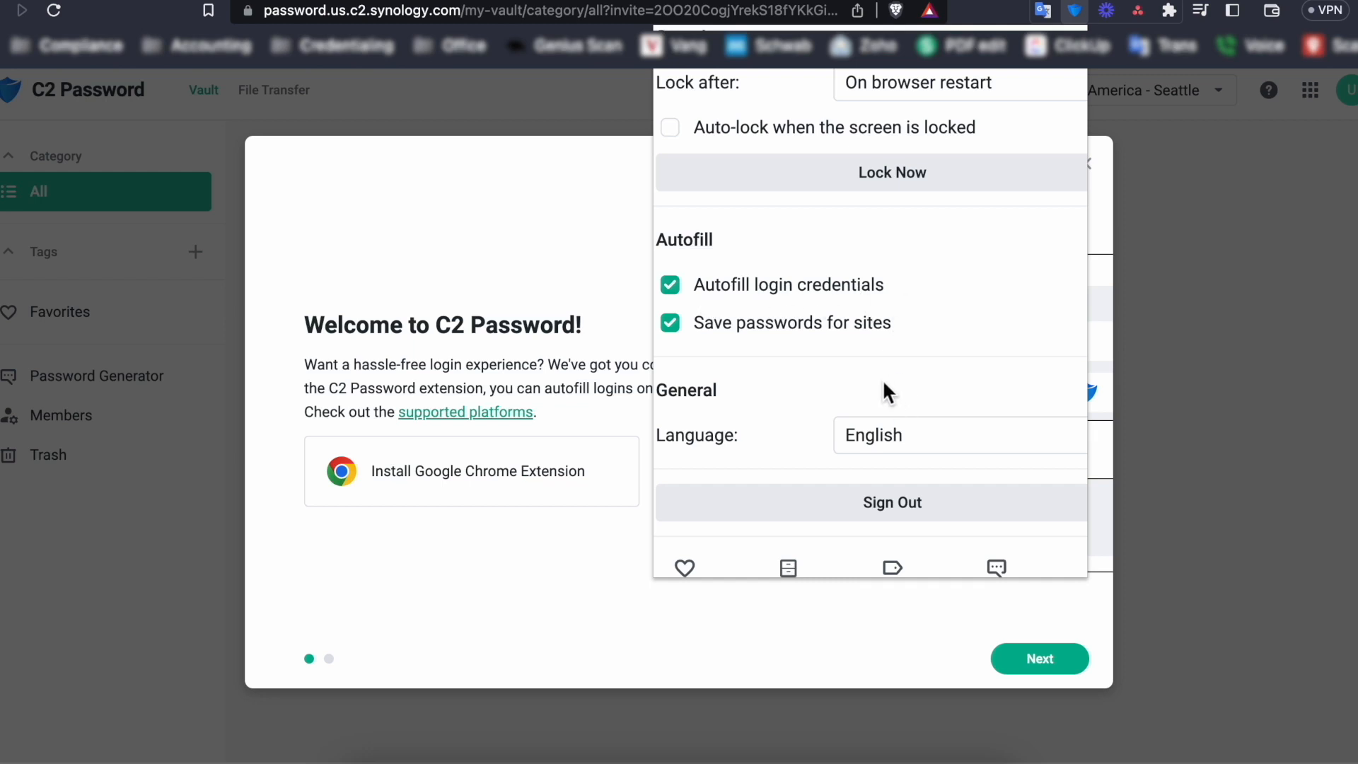
pyautogui.scroll(-1, 849, 354)
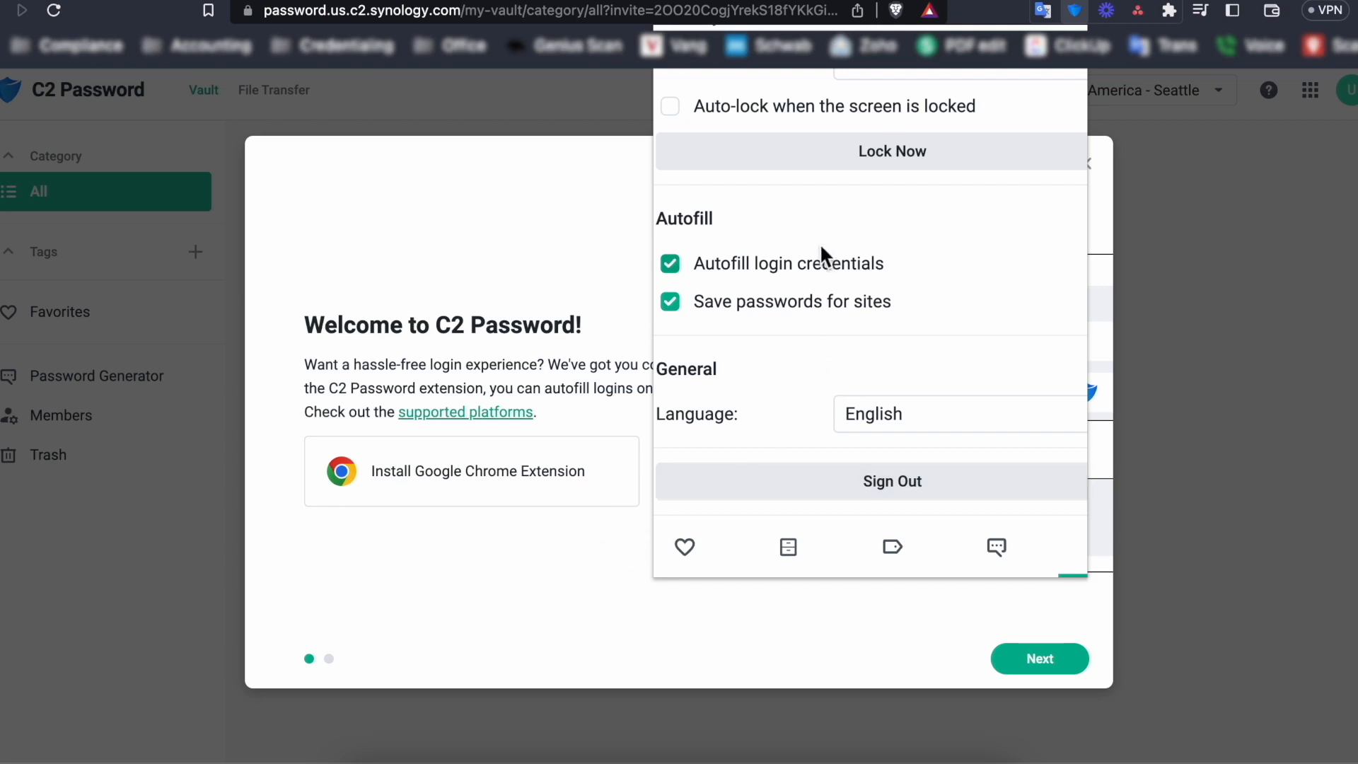
pyautogui.click(572, 560)
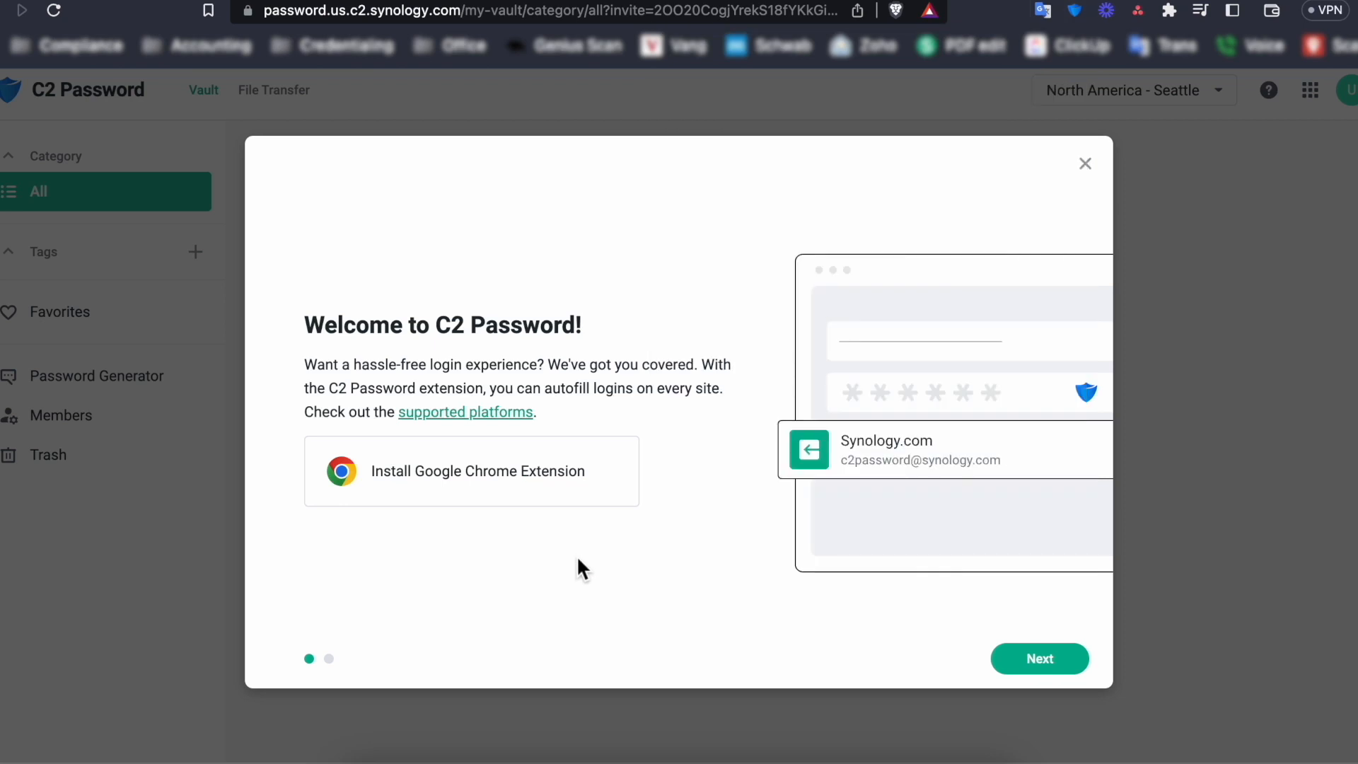
# - Advance the welcome dialog to the mobile app screen and dismiss it to reach the vault
pyautogui.click(1061, 668)
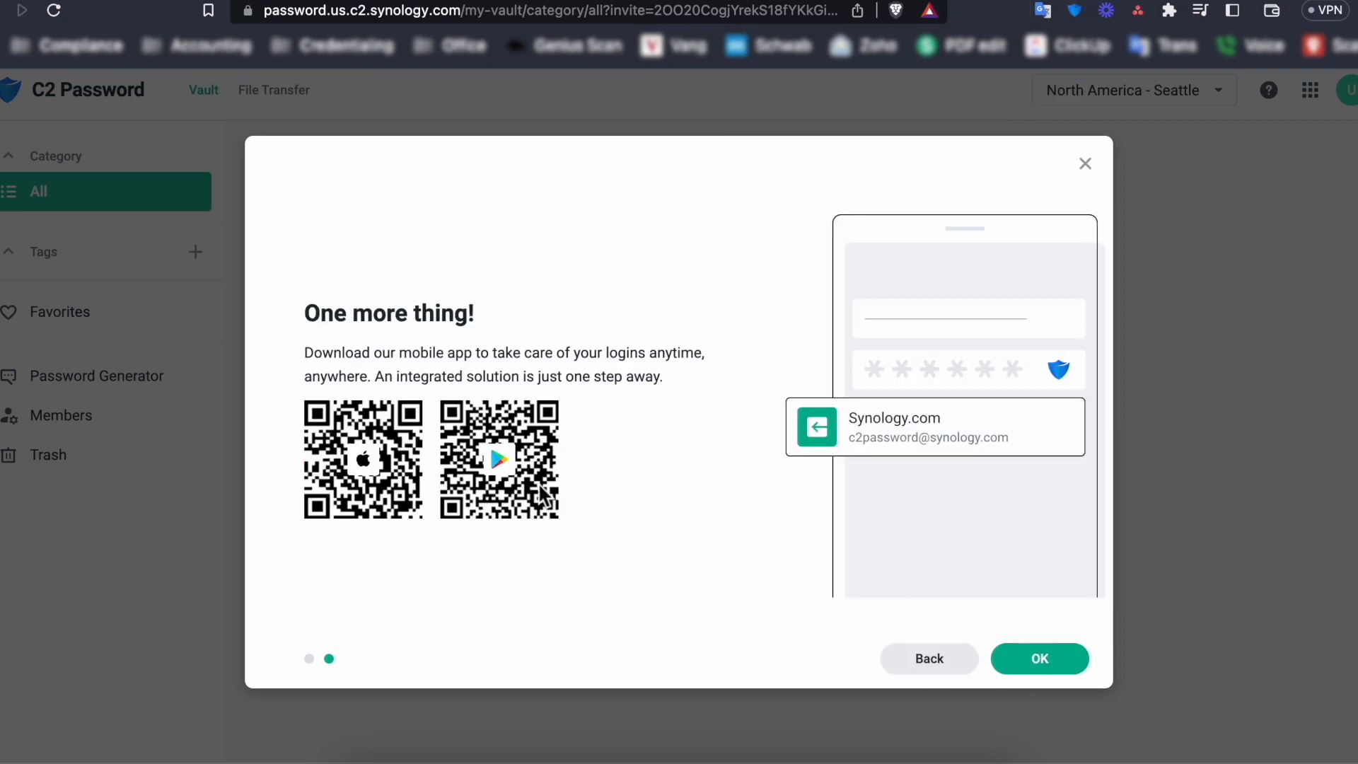
pyautogui.moveTo(391, 352); pyautogui.dragTo(673, 393)
pyautogui.click(674, 384)
pyautogui.click(1059, 662)
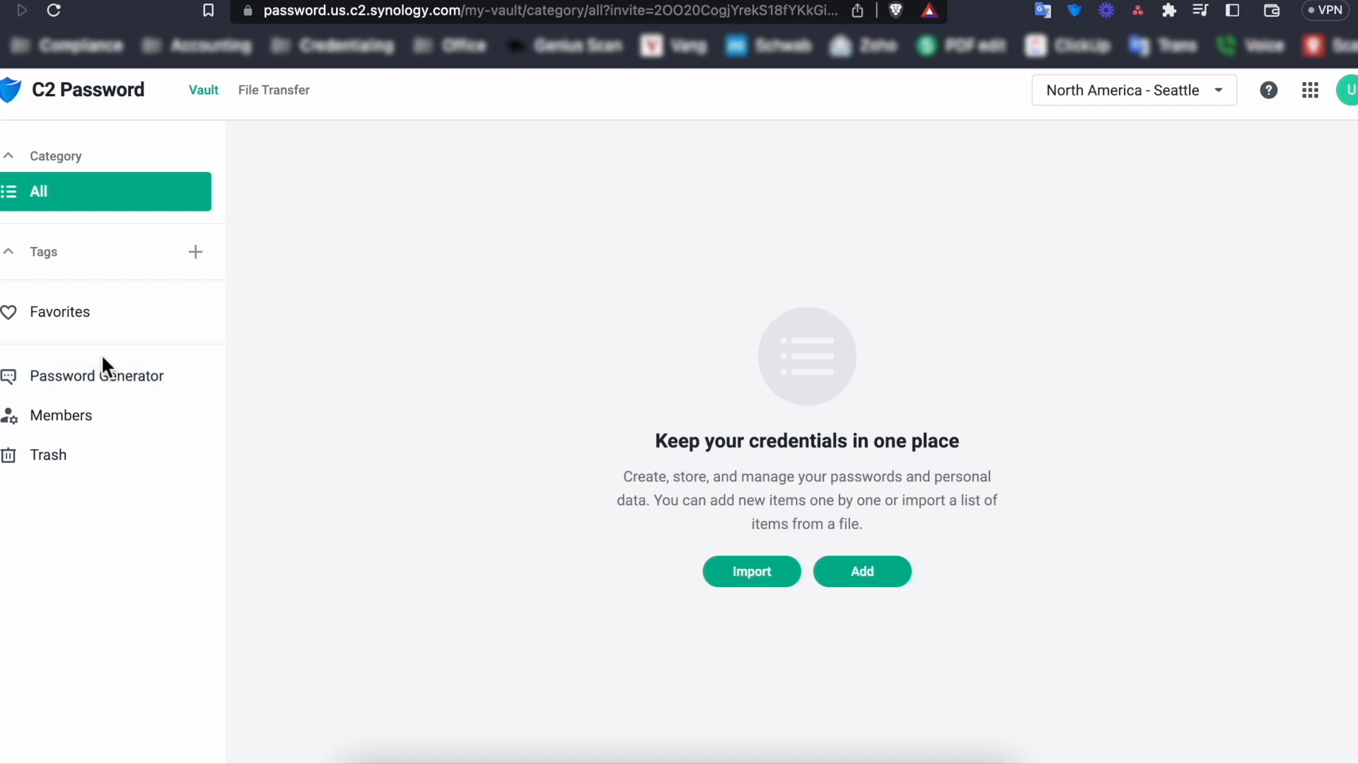
# - Open the vault's Members page to view the sharing options
pyautogui.click(74, 417)
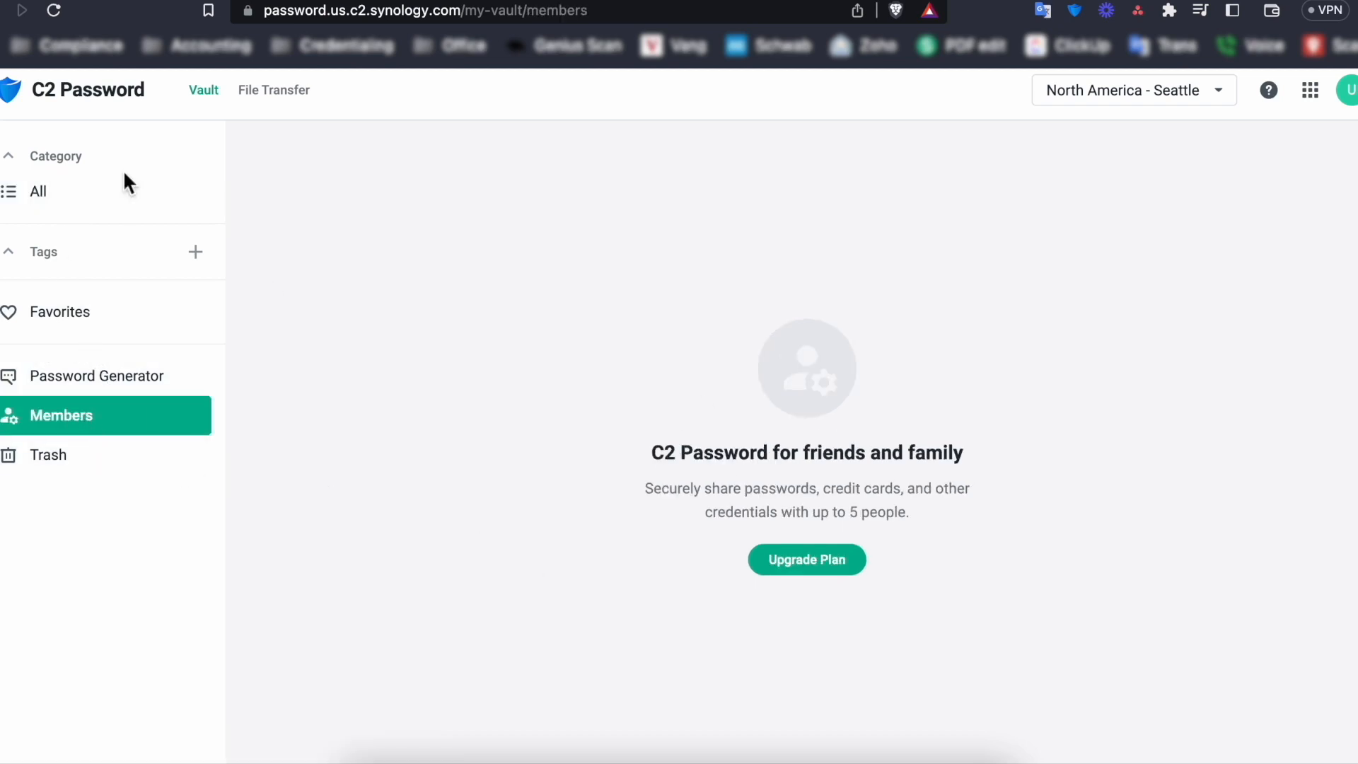
pyautogui.click(20, 164)
# - Switch to Proton Mail and read the Welcome to C2 Password emails, including the Shared Vault access confirmation
pyautogui.click(78, 162)
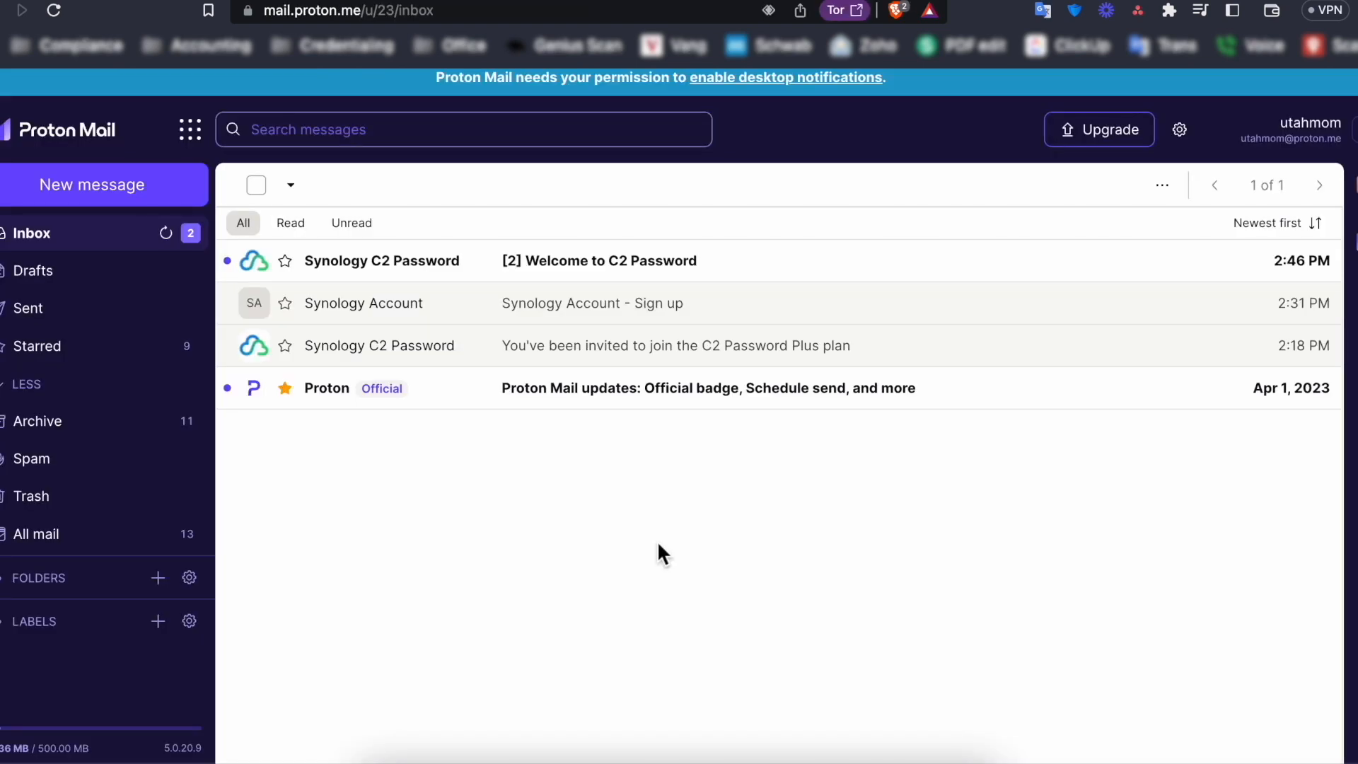
pyautogui.click(571, 270)
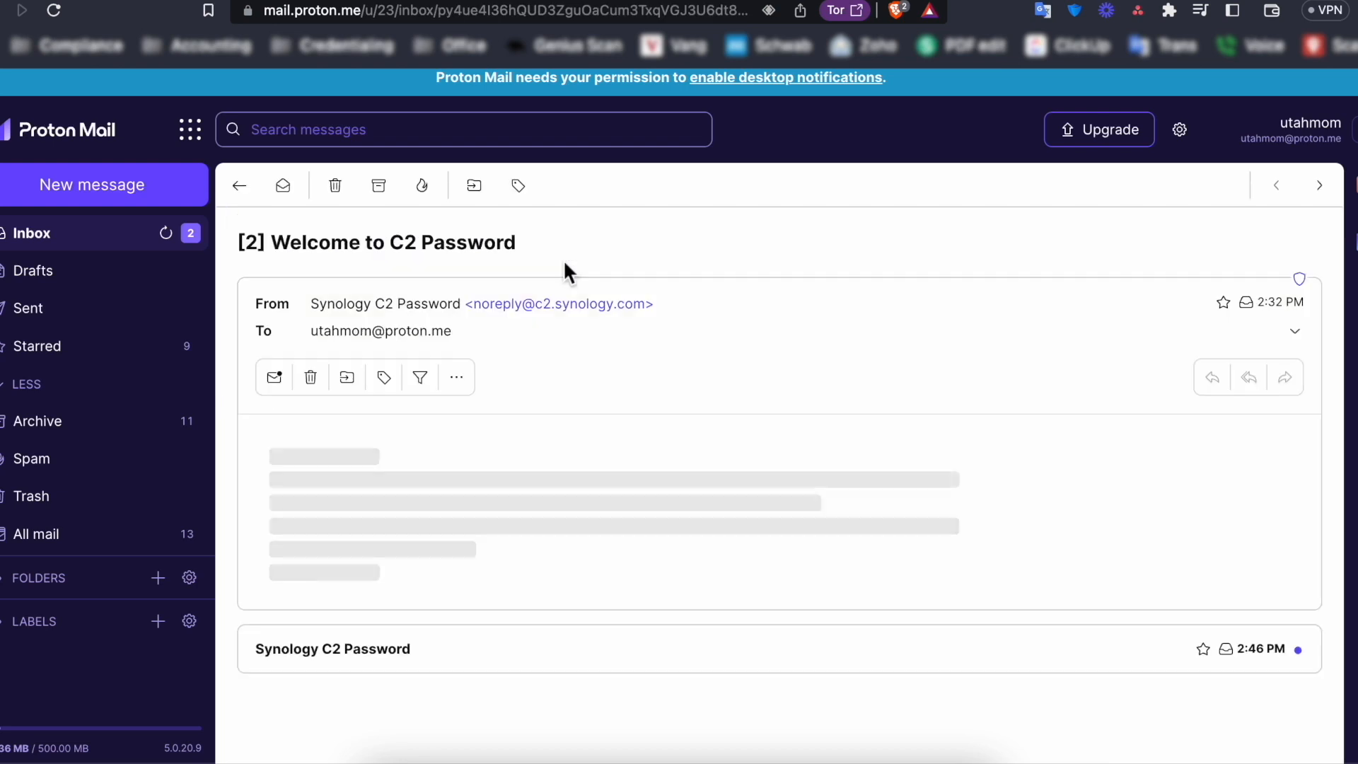
pyautogui.scroll(-6, 478, 453)
pyautogui.scroll(-10, 477, 445)
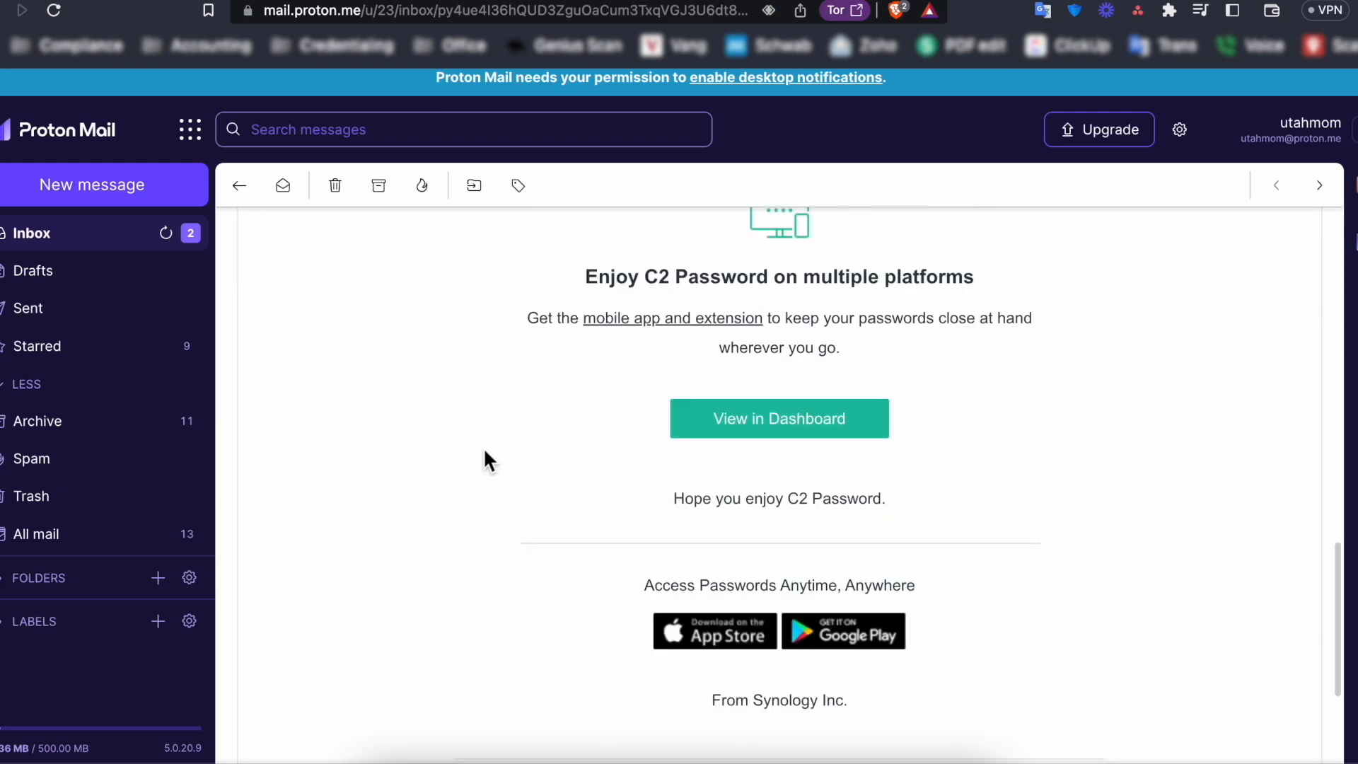
pyautogui.click(342, 728)
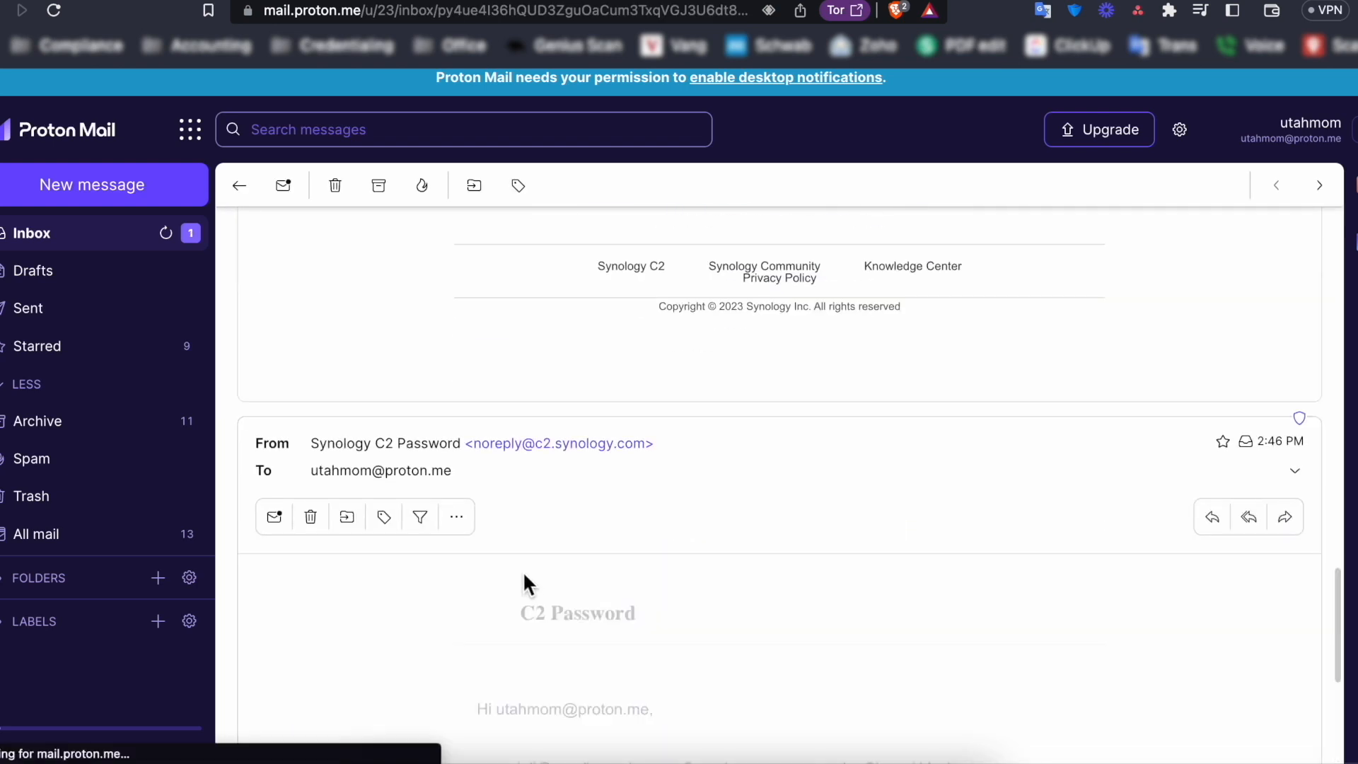
pyautogui.scroll(-1, 778, 481)
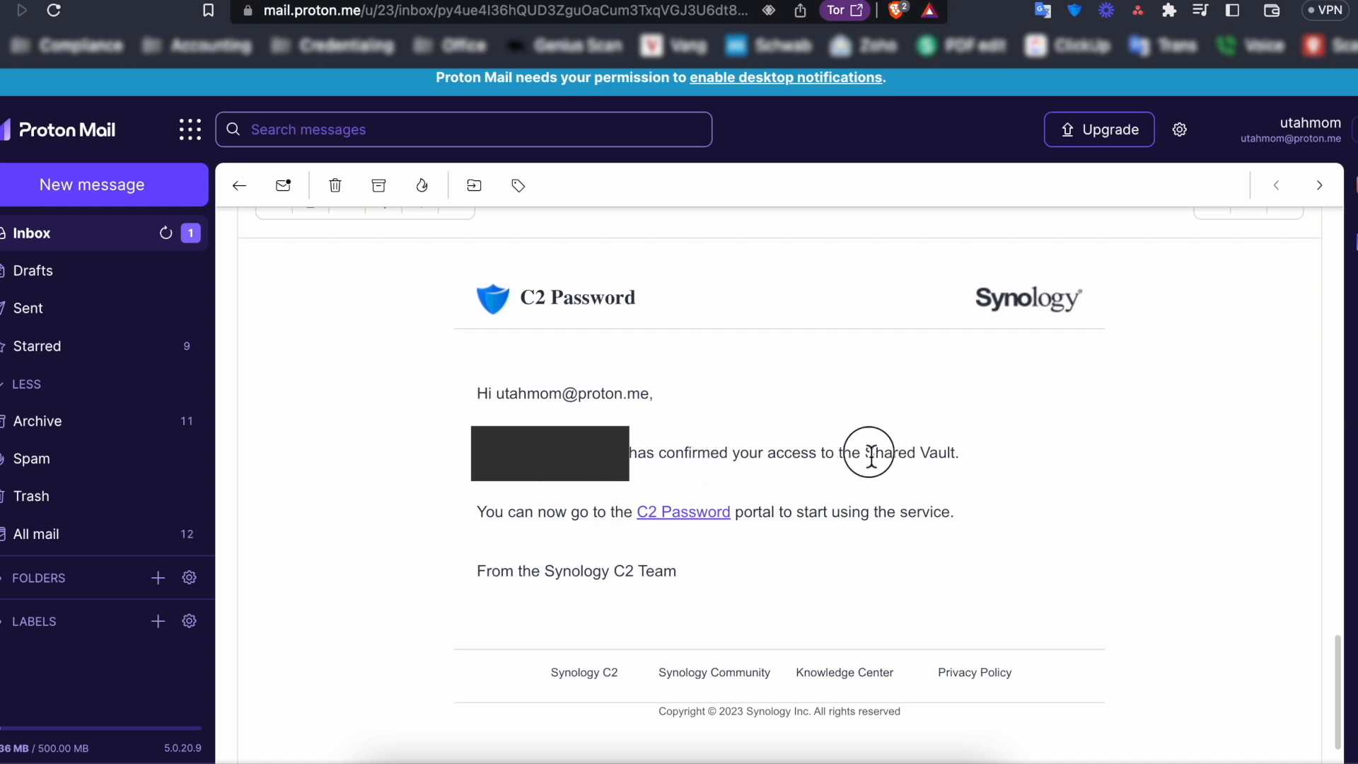
pyautogui.moveTo(869, 453); pyautogui.dragTo(970, 464)
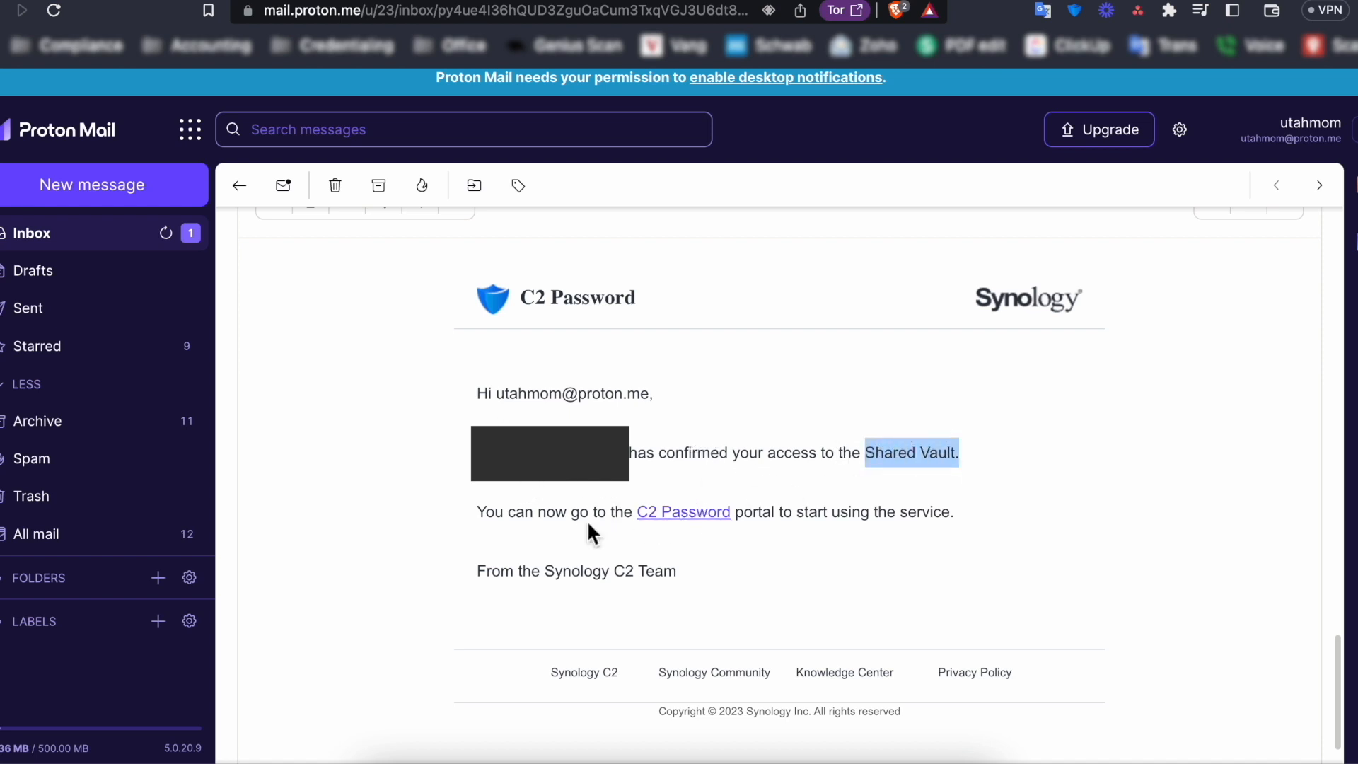
pyautogui.moveTo(478, 512); pyautogui.dragTo(879, 519)
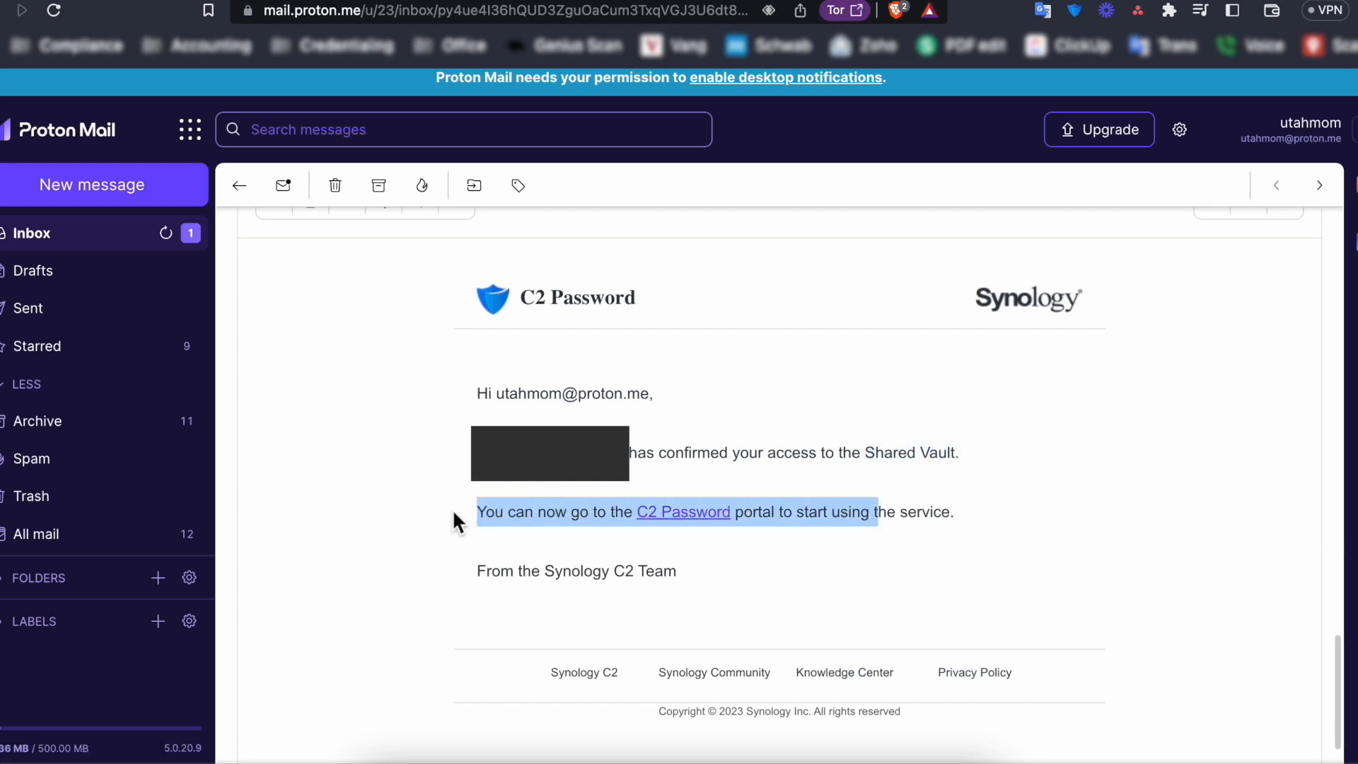
pyautogui.scroll(20, 455, 521)
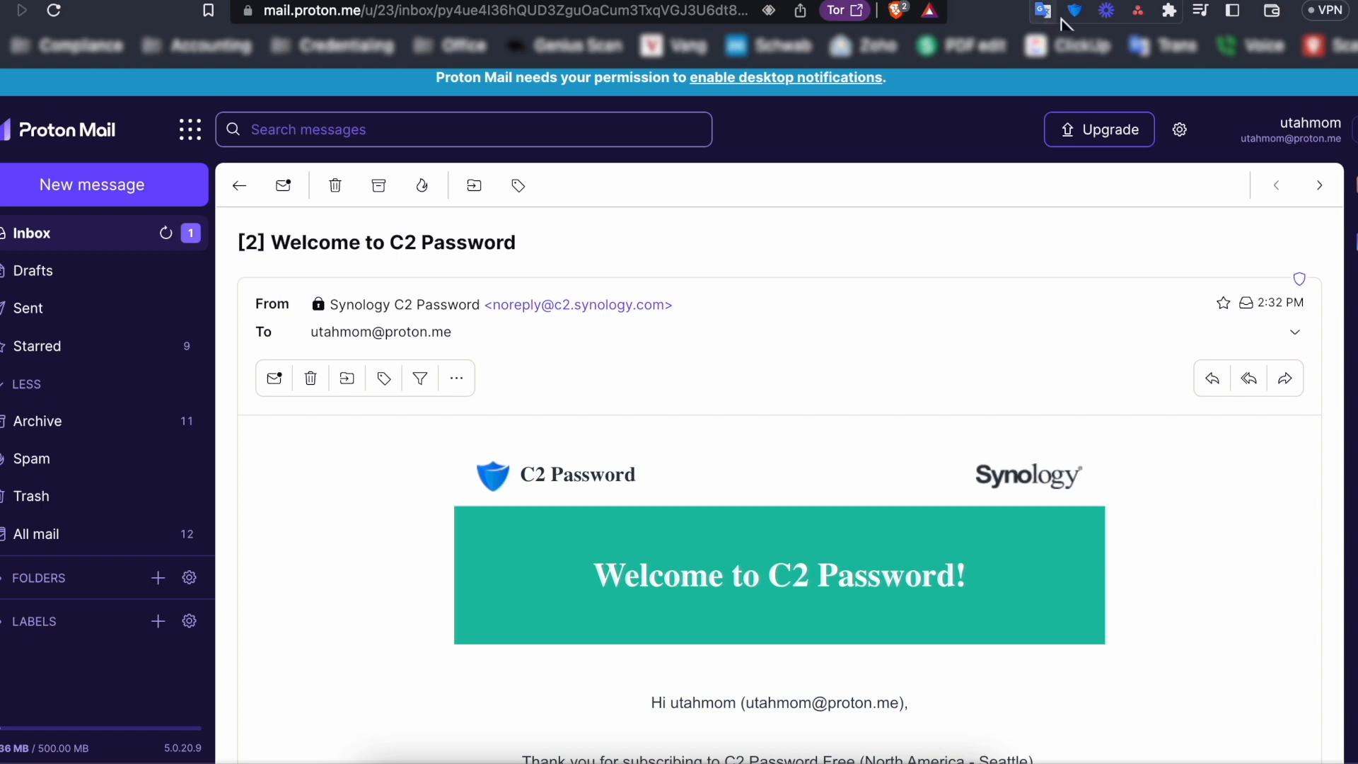